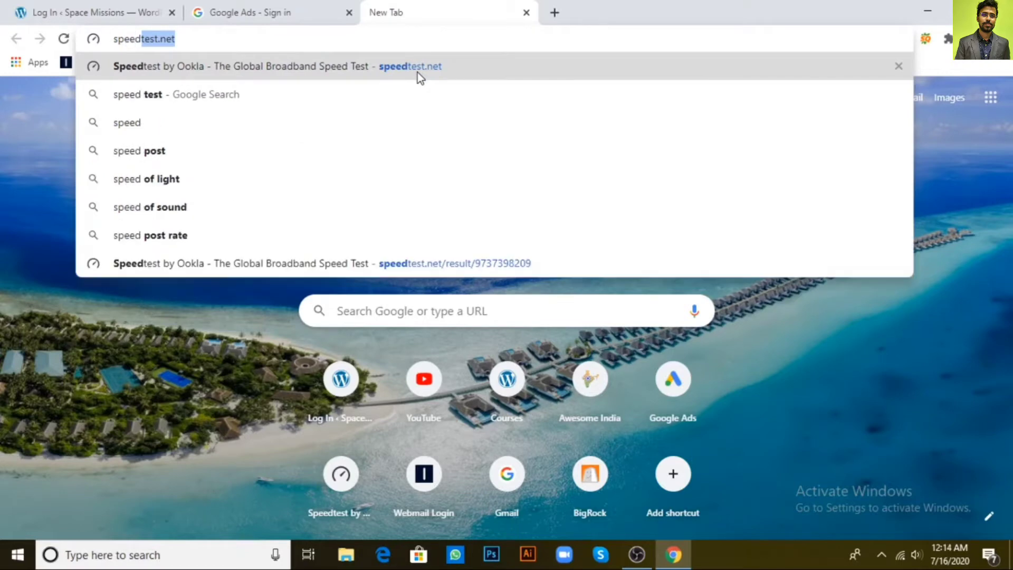
# - Open speedtest.net and examine the display ads placed around its home page
pyautogui.click(417, 72)
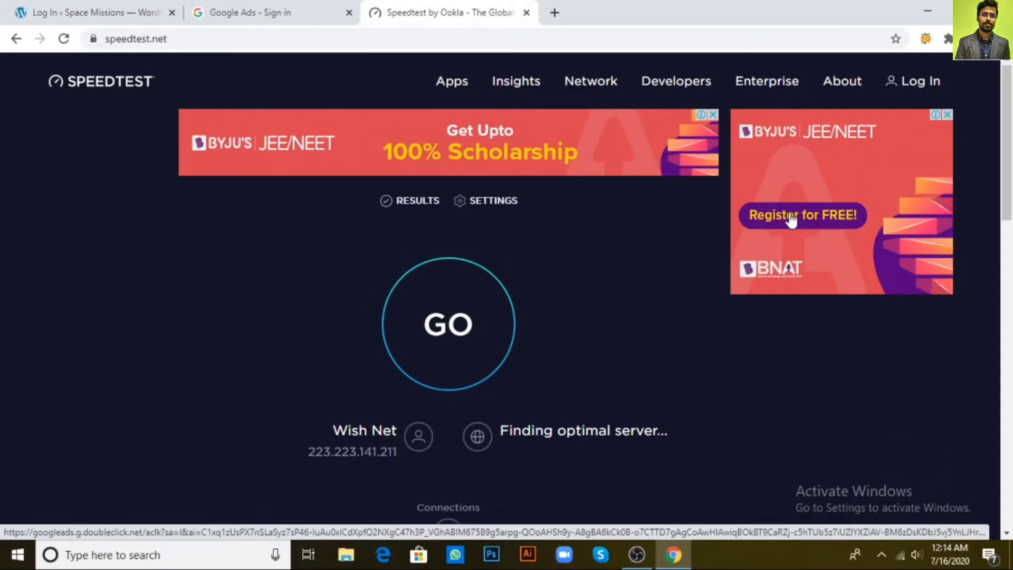
pyautogui.scroll(-3, 791, 221)
pyautogui.scroll(3, 489, 289)
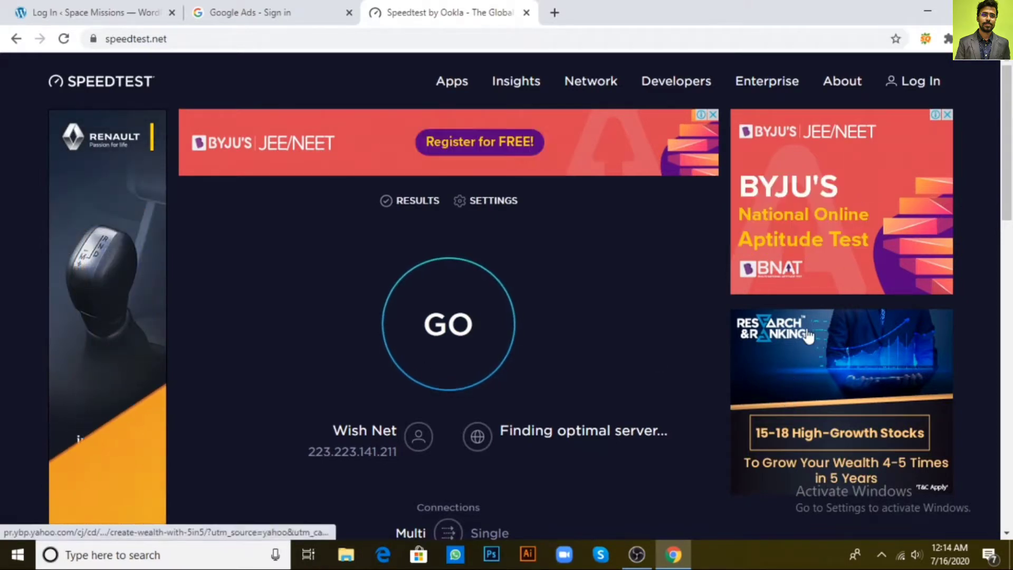
pyautogui.scroll(-3, 811, 338)
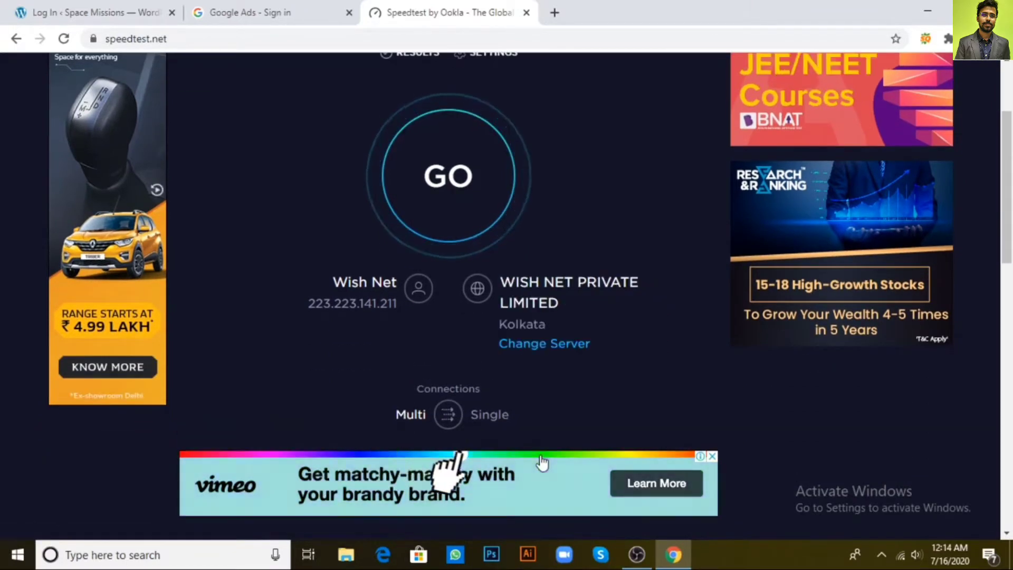
pyautogui.scroll(3, 543, 464)
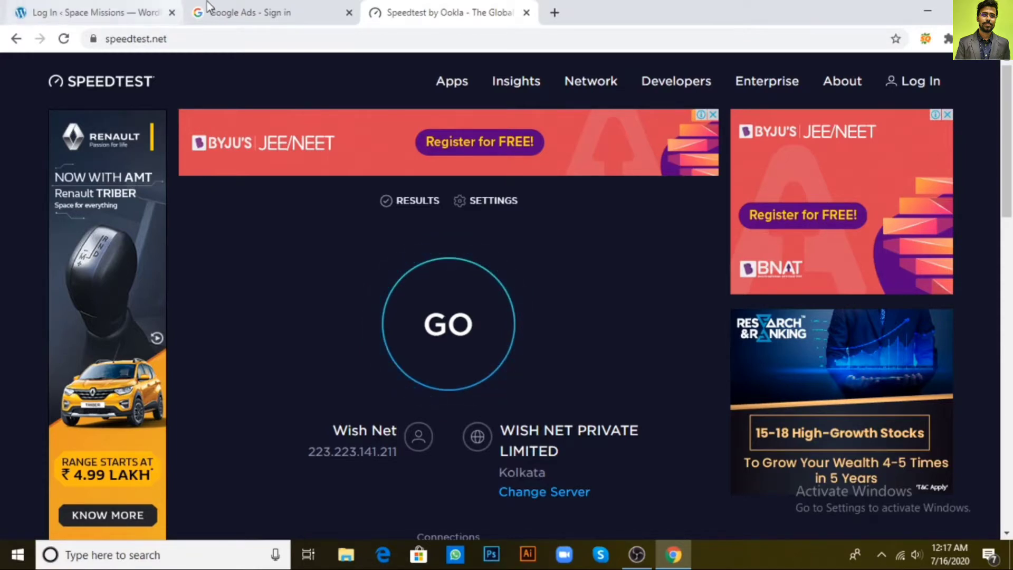
# - Switch to the Google Ads sign-in page and sign in with the first listed account, entering the account password
pyautogui.click(264, 16)
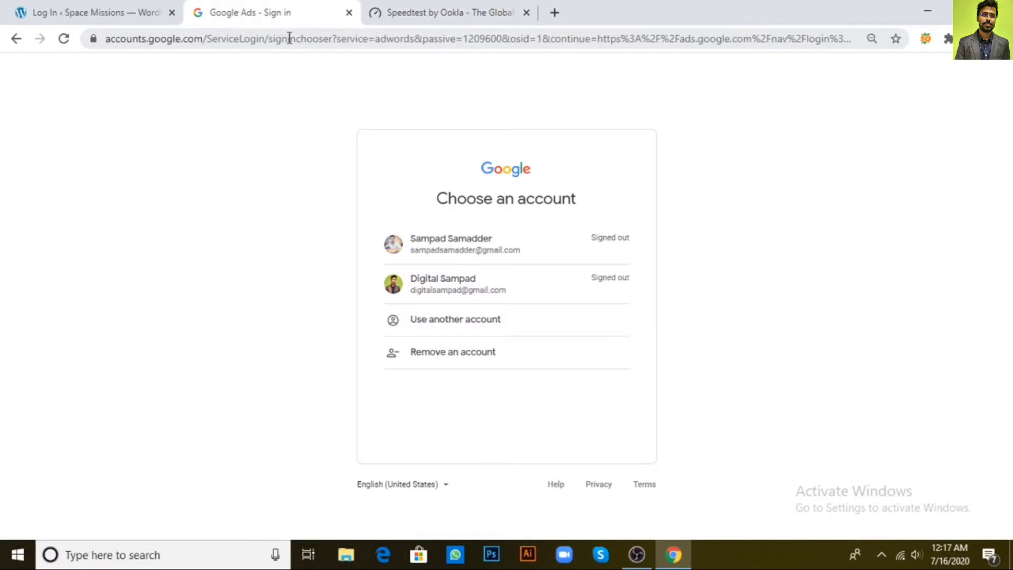
pyautogui.click(483, 247)
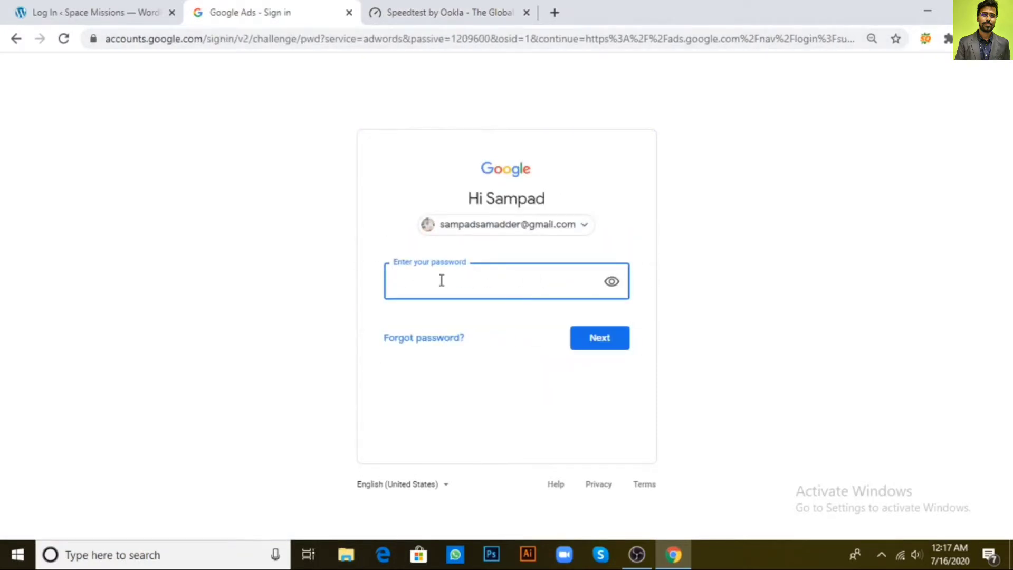
pyautogui.write('••')
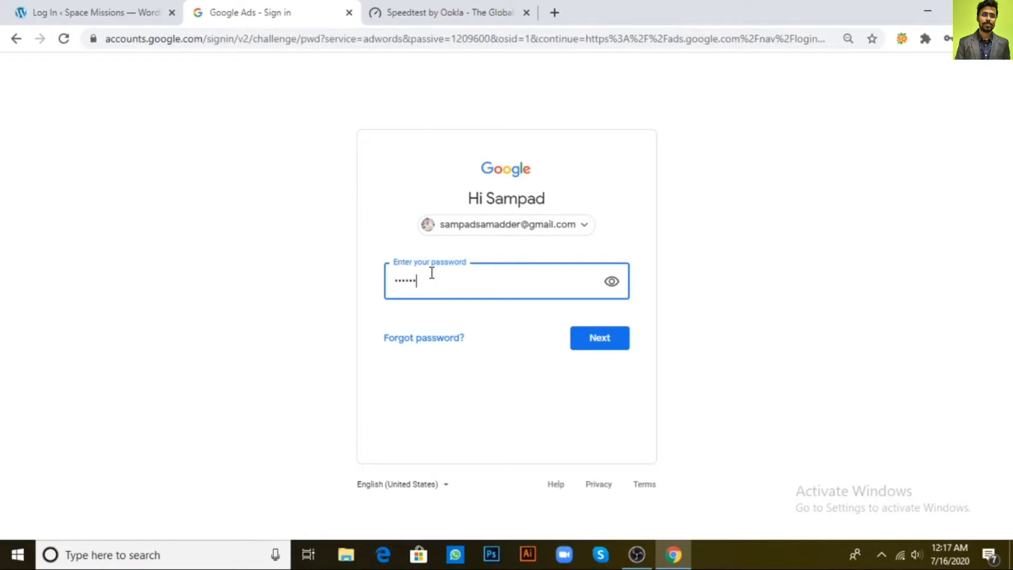
pyautogui.write('••••')
pyautogui.press('BackSpace')
pyautogui.press('BackSpace')
pyautogui.press('BackSpace')
pyautogui.press('BackSpace')
pyautogui.press('BackSpace')
pyautogui.press('BackSpace')
pyautogui.write('•••••')
pyautogui.press('Return')
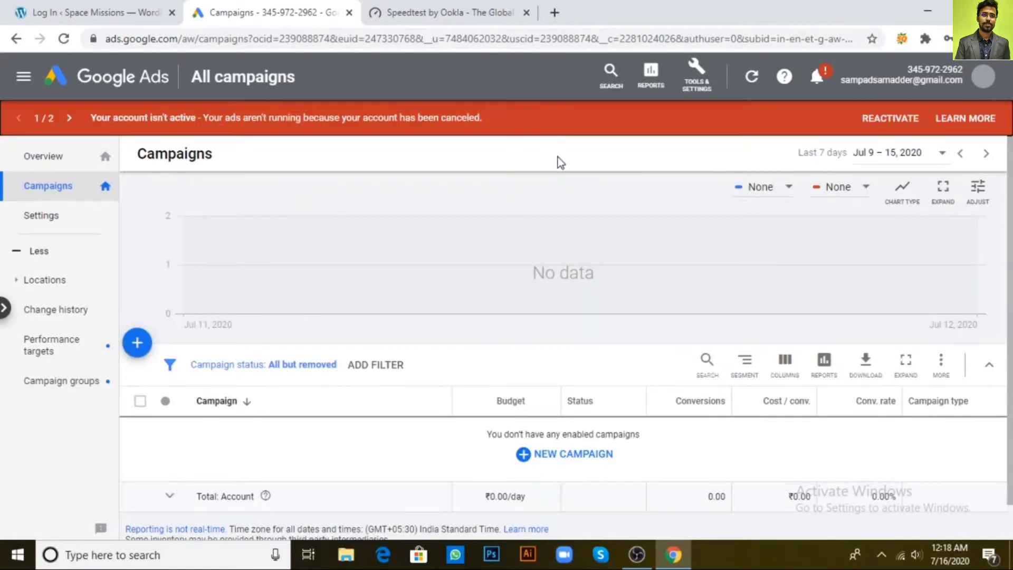
# - Open the Audience sources page of the Audience manager
pyautogui.click(698, 79)
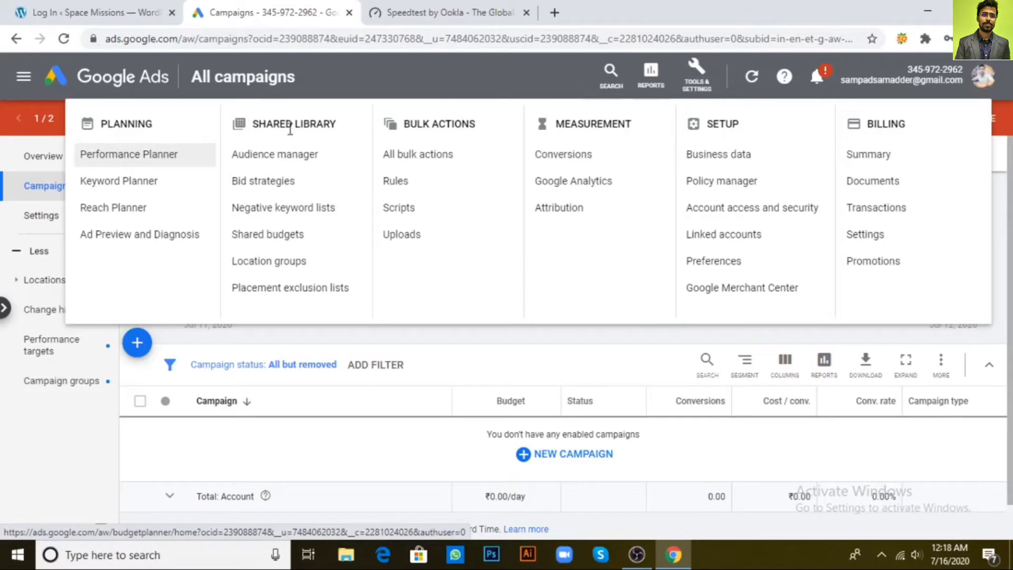
pyautogui.click(289, 157)
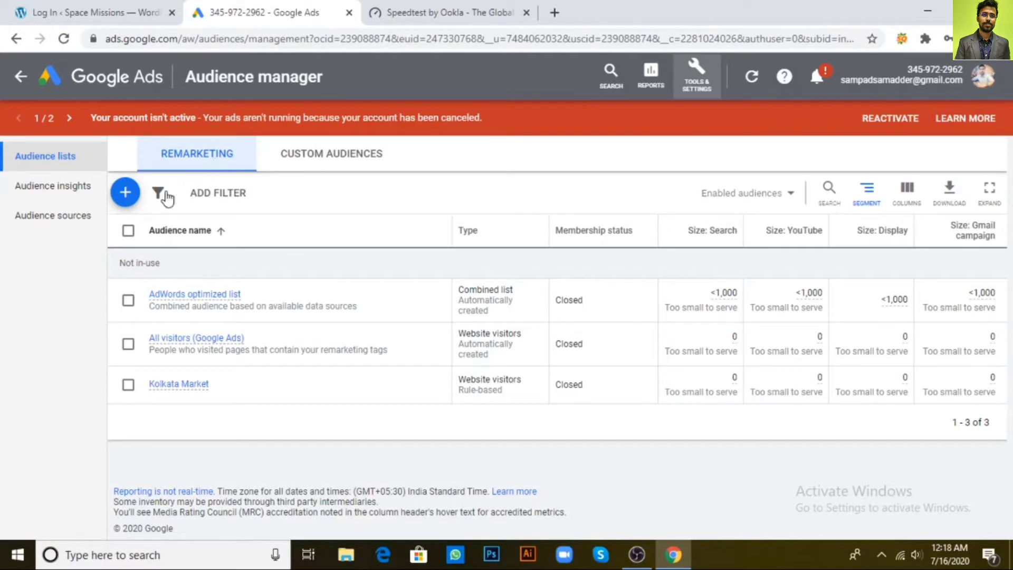
pyautogui.click(48, 223)
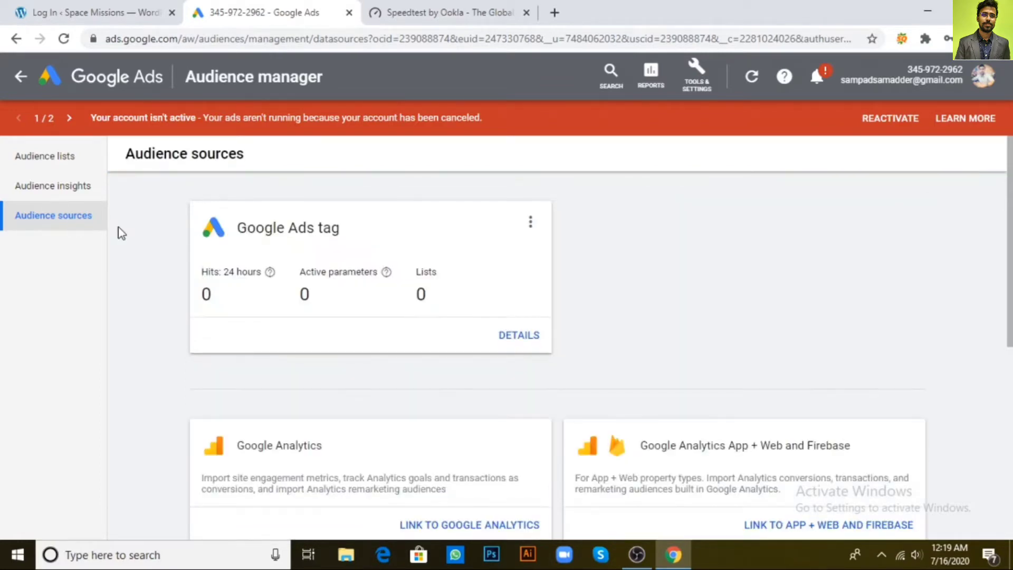
# - Examine the available audience sources, from the Google Ads tag and Google Analytics to YouTube and Ads Data Hub
pyautogui.scroll(-3, 381, 290)
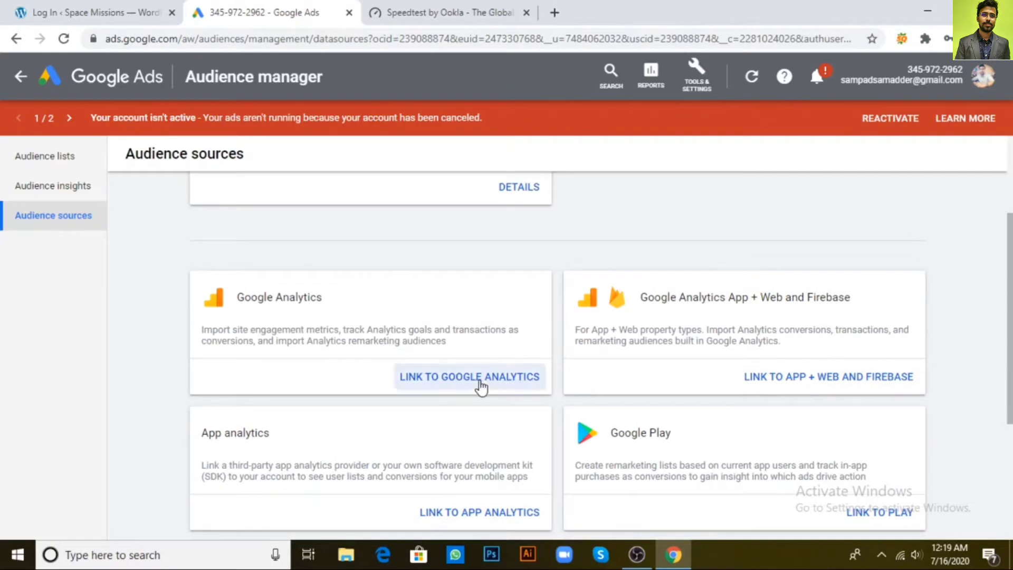
pyautogui.scroll(-3, 479, 386)
pyautogui.scroll(4, 481, 388)
pyautogui.scroll(1, 483, 388)
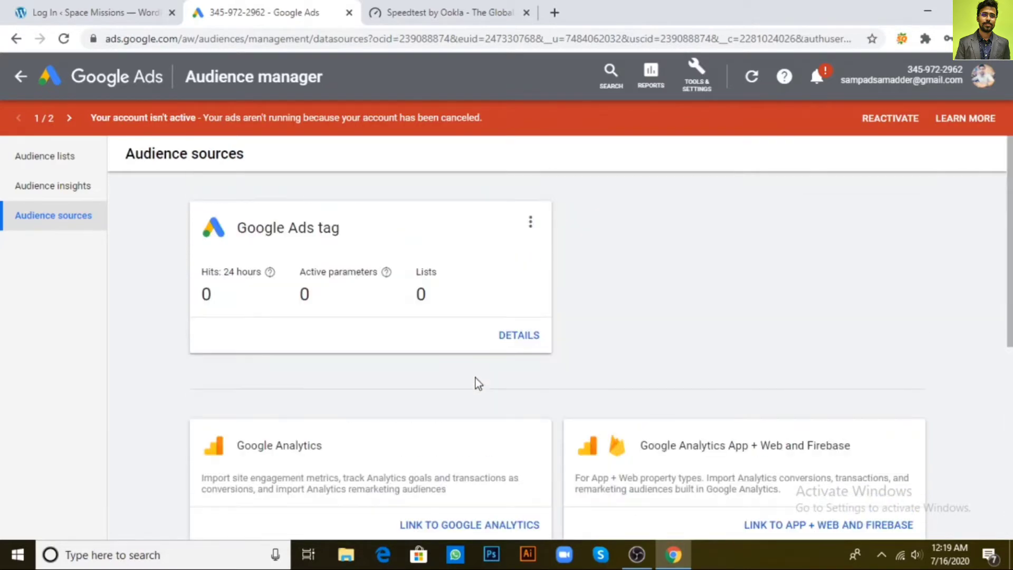
pyautogui.scroll(-7, 476, 376)
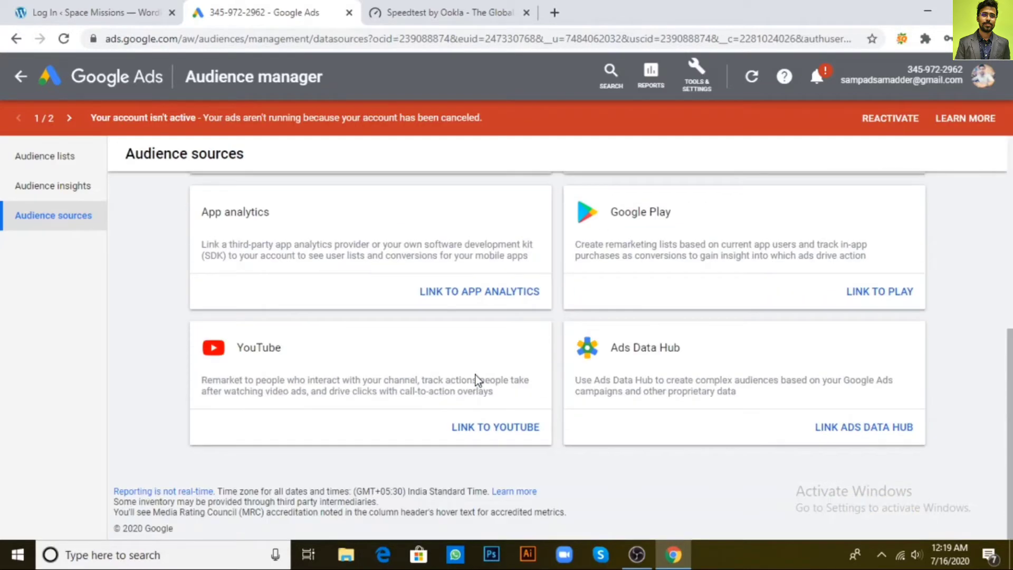
pyautogui.scroll(7, 476, 376)
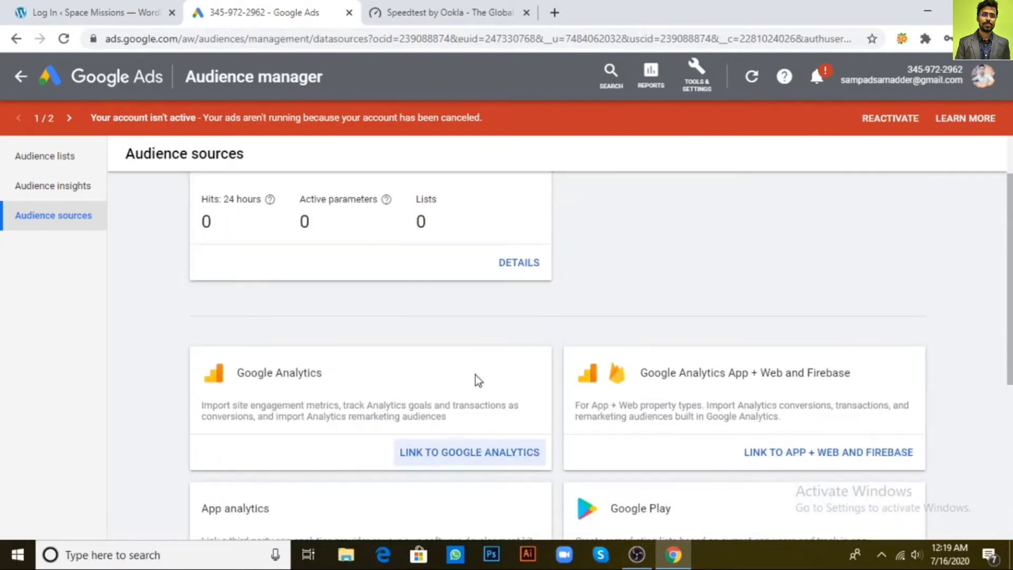
pyautogui.scroll(-5, 477, 375)
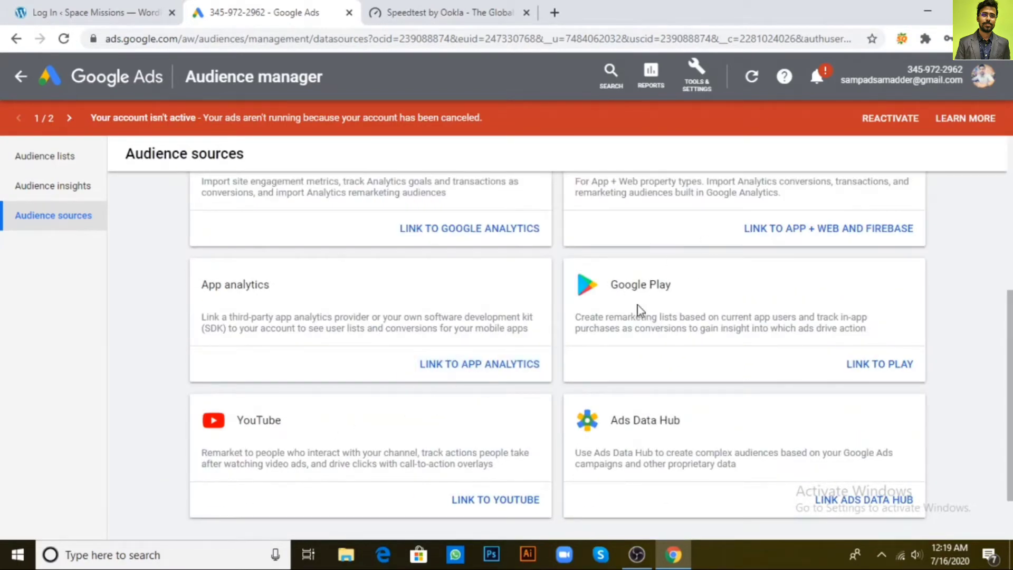
pyautogui.scroll(3, 354, 378)
pyautogui.scroll(3, 354, 378)
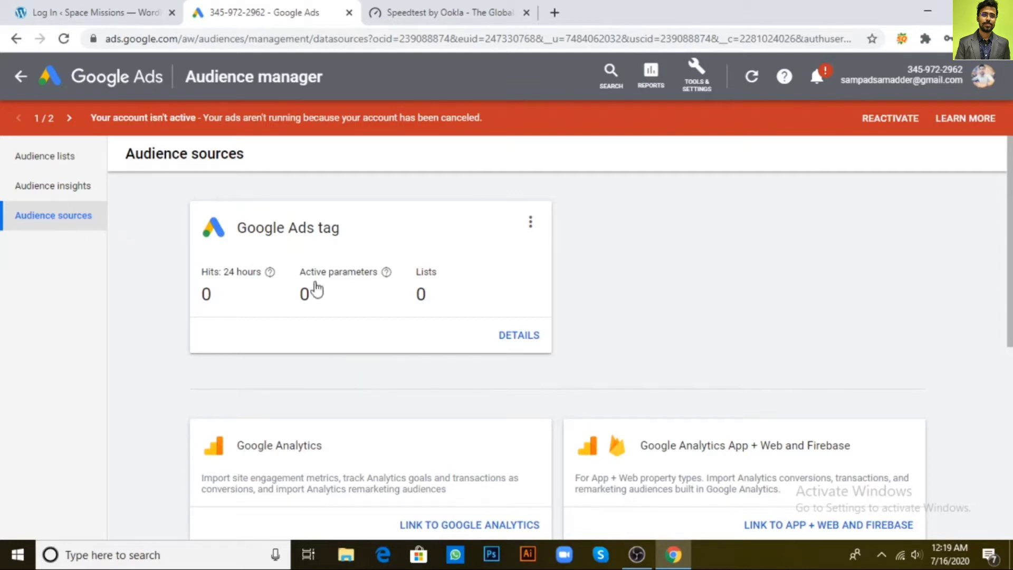
pyautogui.scroll(-3, 515, 342)
pyautogui.scroll(3, 515, 342)
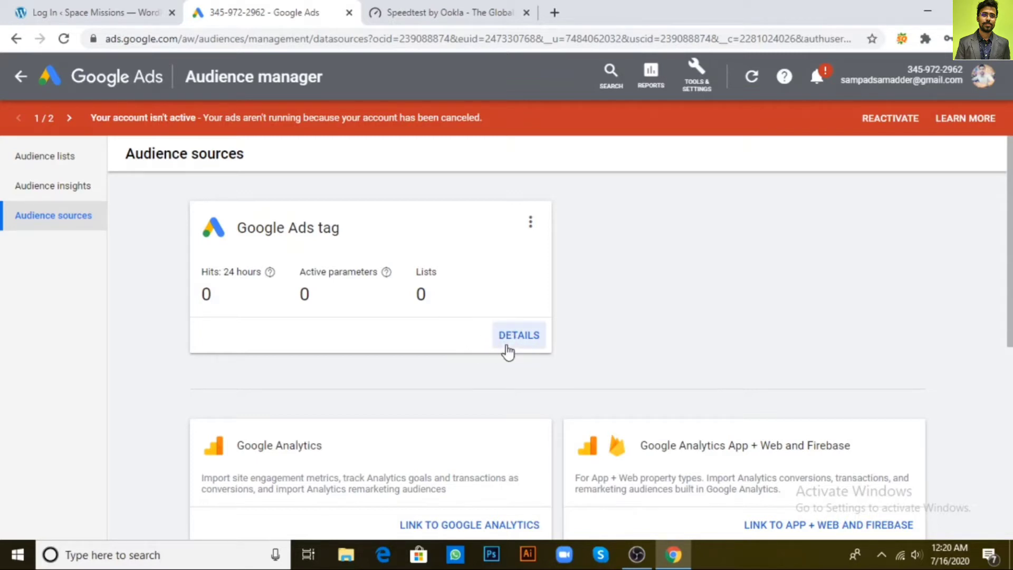
# - Edit the Google Ads tag source, keep it collecting only general website visit data, and save to continue to reinstallation
pyautogui.click(531, 223)
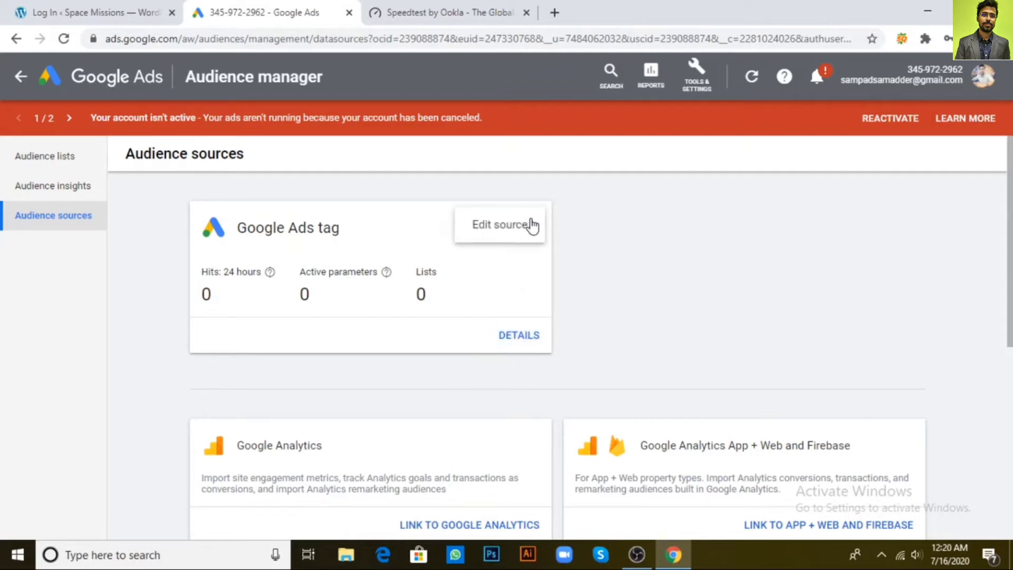
pyautogui.click(502, 228)
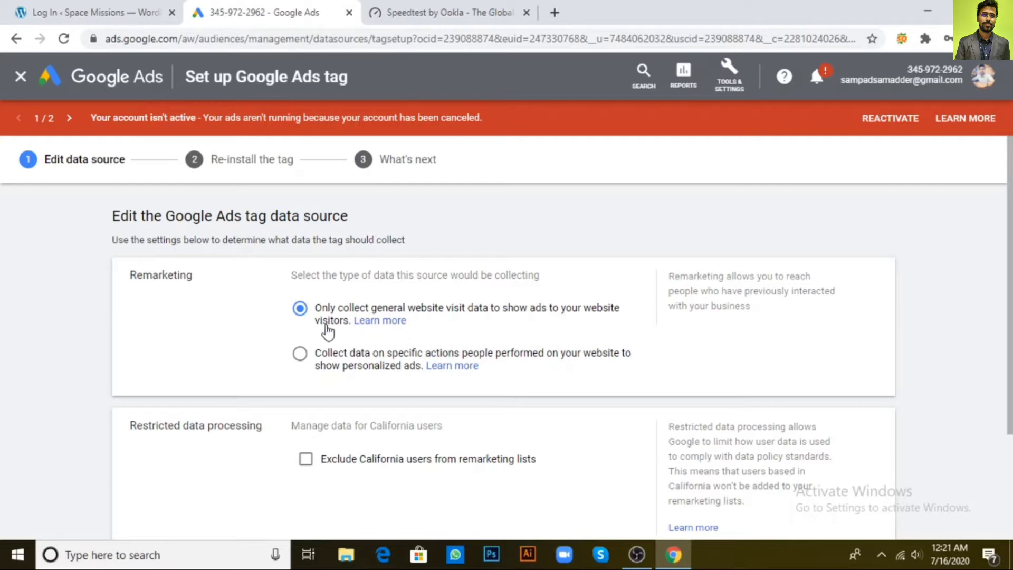
pyautogui.scroll(-3, 526, 312)
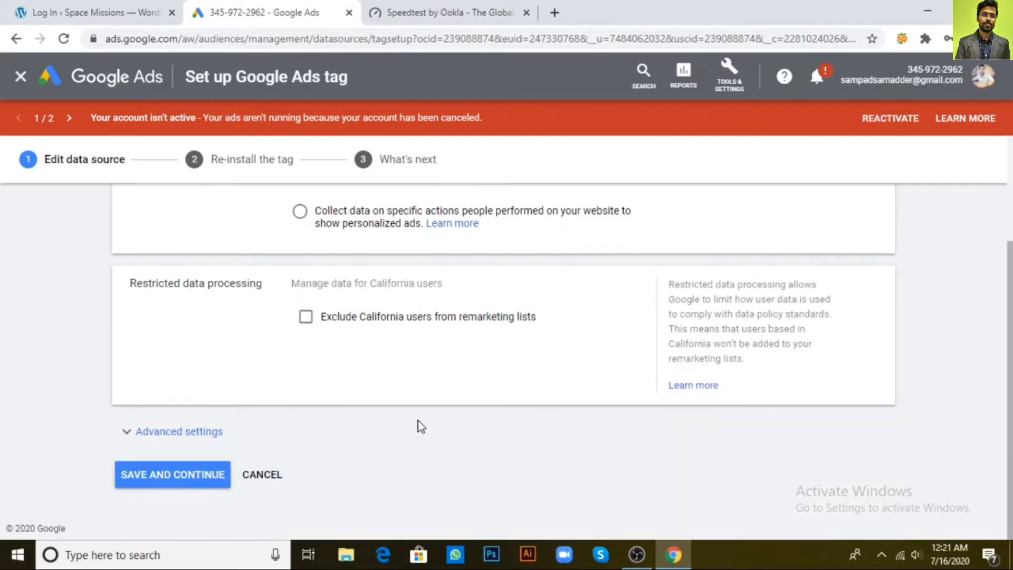
pyautogui.click(158, 481)
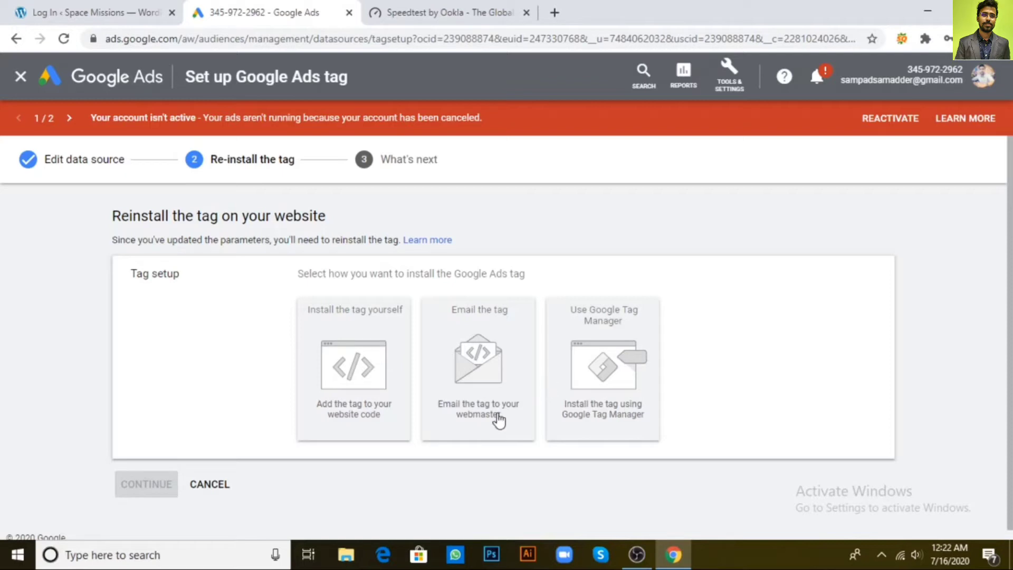
# - Choose to install the tag yourself and bring up the global site tag code
pyautogui.click(371, 363)
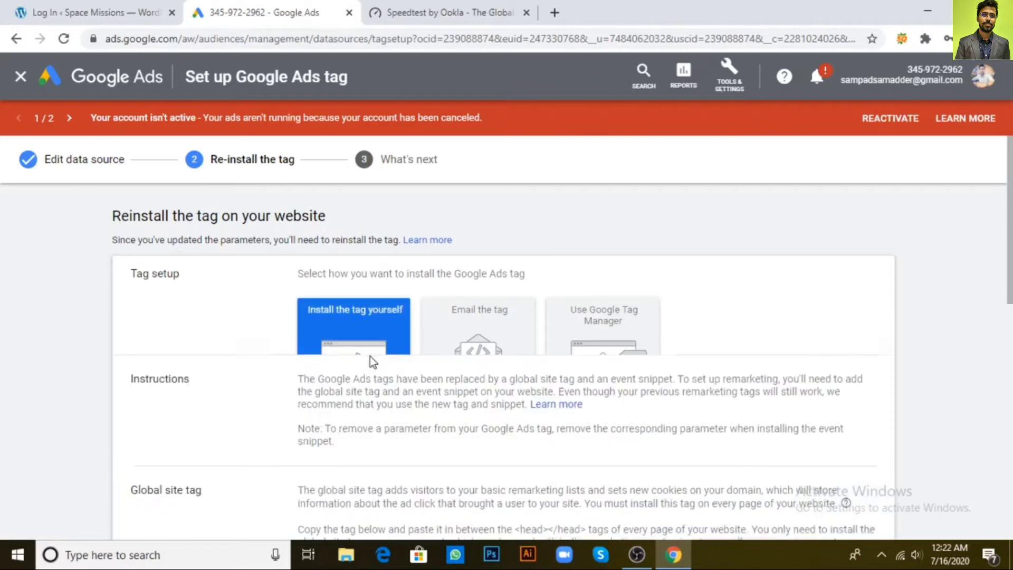
pyautogui.scroll(-4, 377, 364)
pyautogui.scroll(-2, 378, 364)
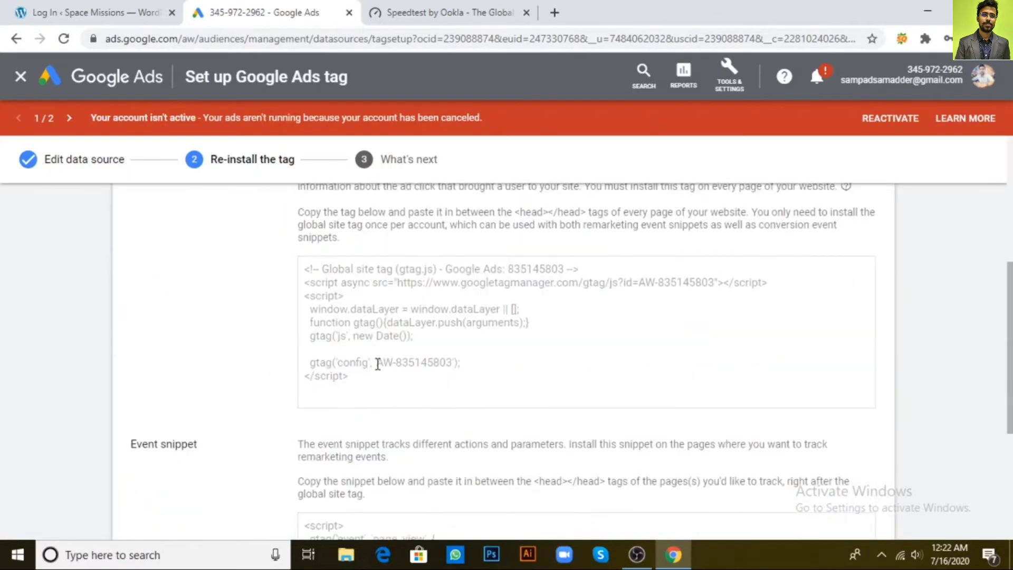
pyautogui.scroll(2, 343, 348)
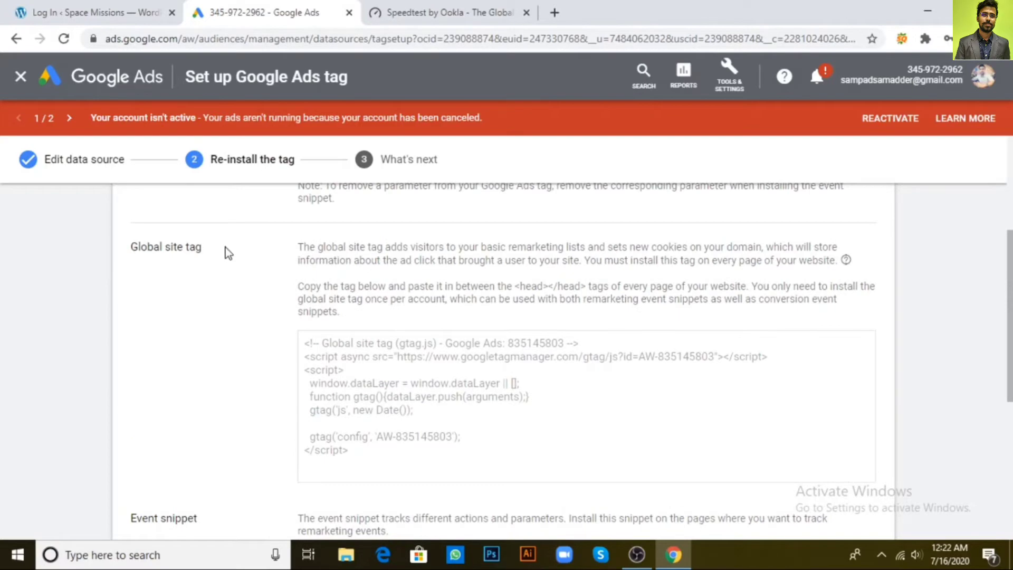
pyautogui.scroll(-1, 423, 374)
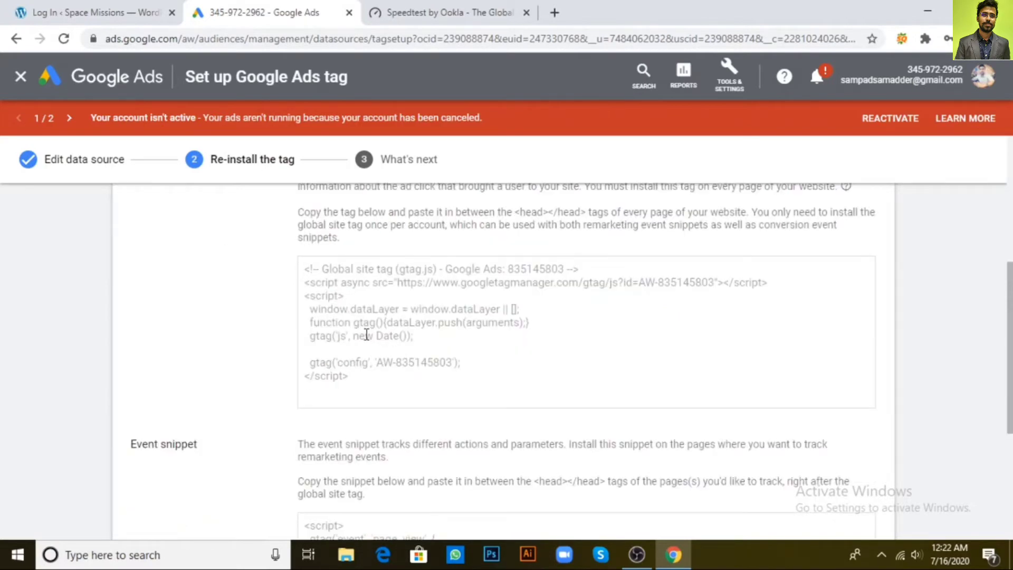
# - Examine the global site tag code and the instruction about pasting it between the <head></head> tags
pyautogui.moveTo(306, 267); pyautogui.dragTo(405, 387)
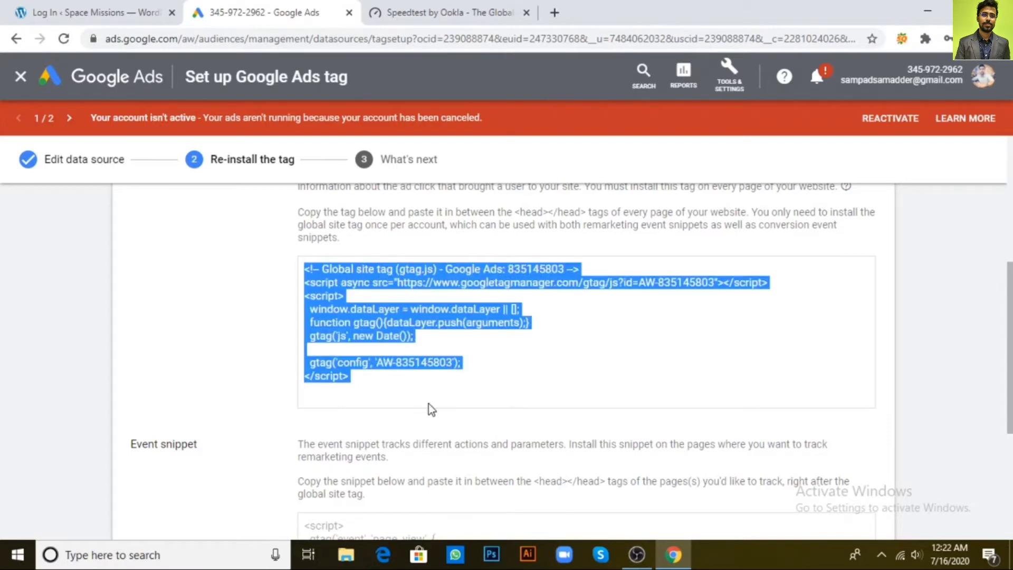
pyautogui.scroll(1, 545, 334)
pyautogui.click(541, 297)
pyautogui.moveTo(513, 286); pyautogui.dragTo(589, 285)
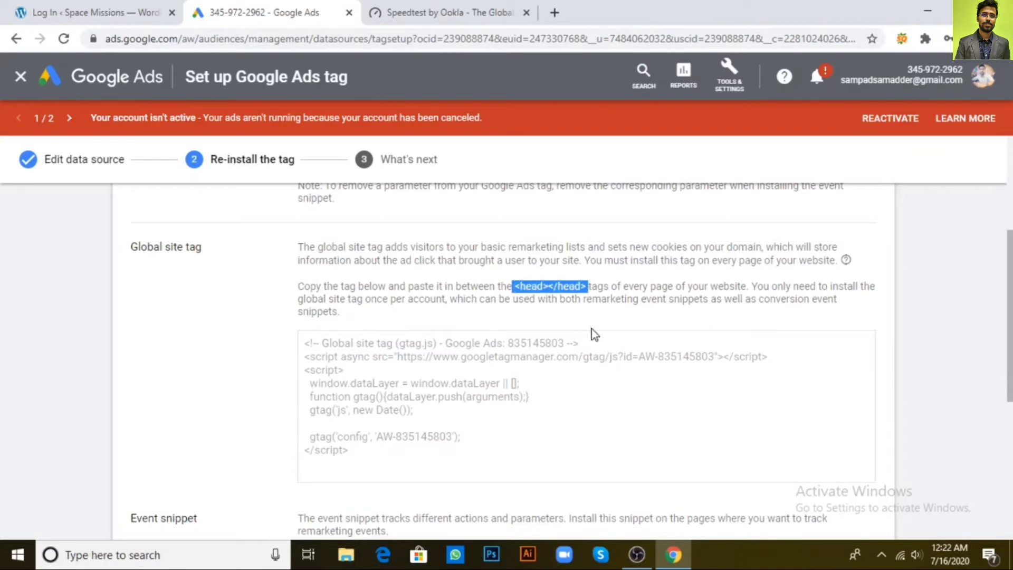
pyautogui.click(620, 289)
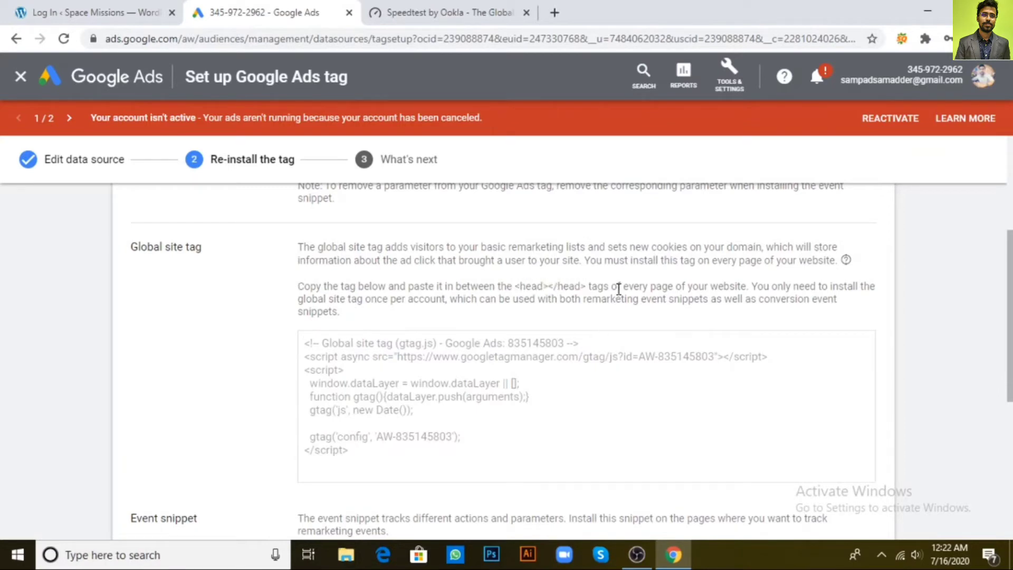
# - Log in to the Space Missions WordPress site with its saved username and the account password
pyautogui.click(65, 3)
pyautogui.click(472, 275)
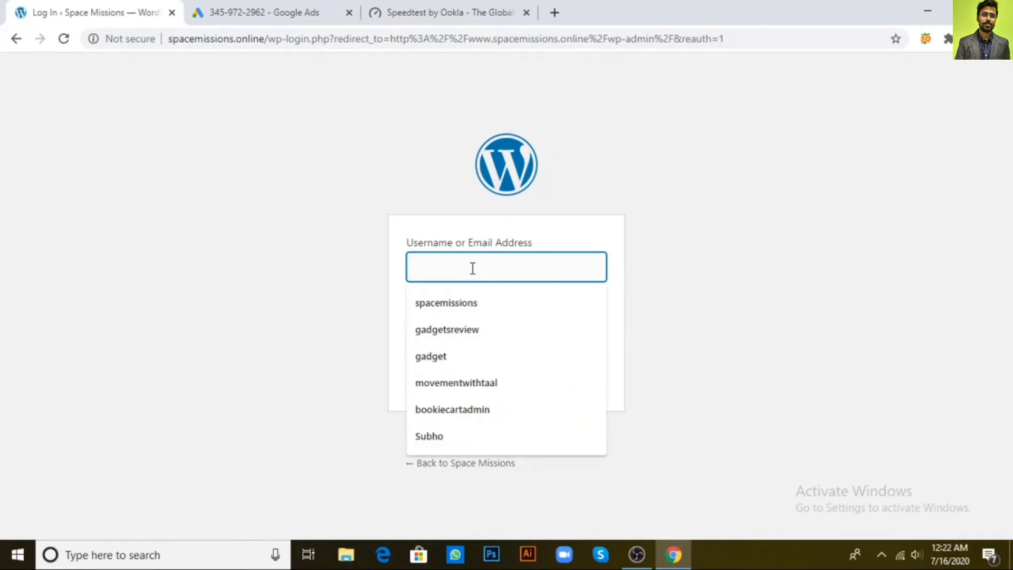
pyautogui.click(473, 305)
pyautogui.click(474, 330)
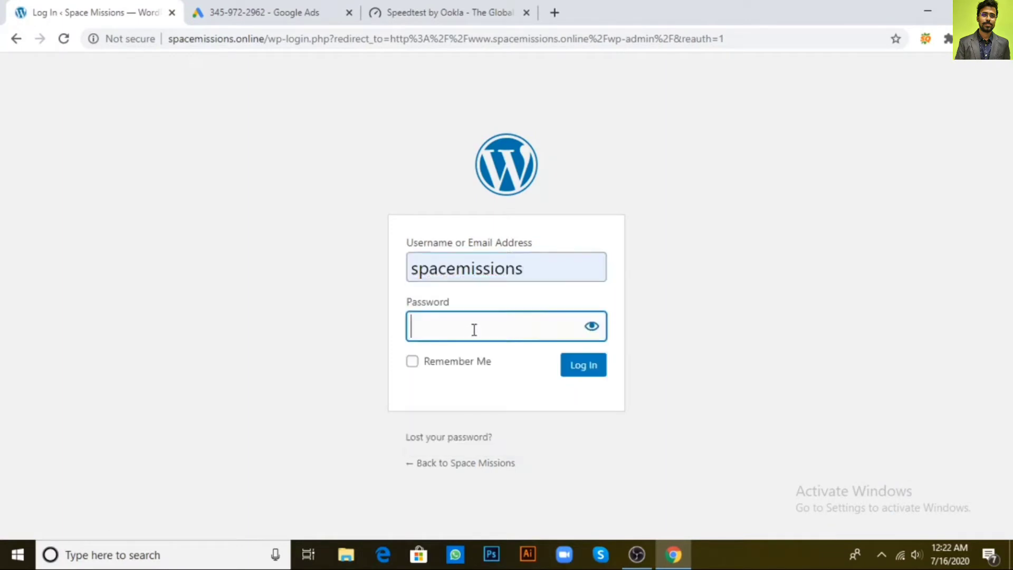
pyautogui.write('••••••••')
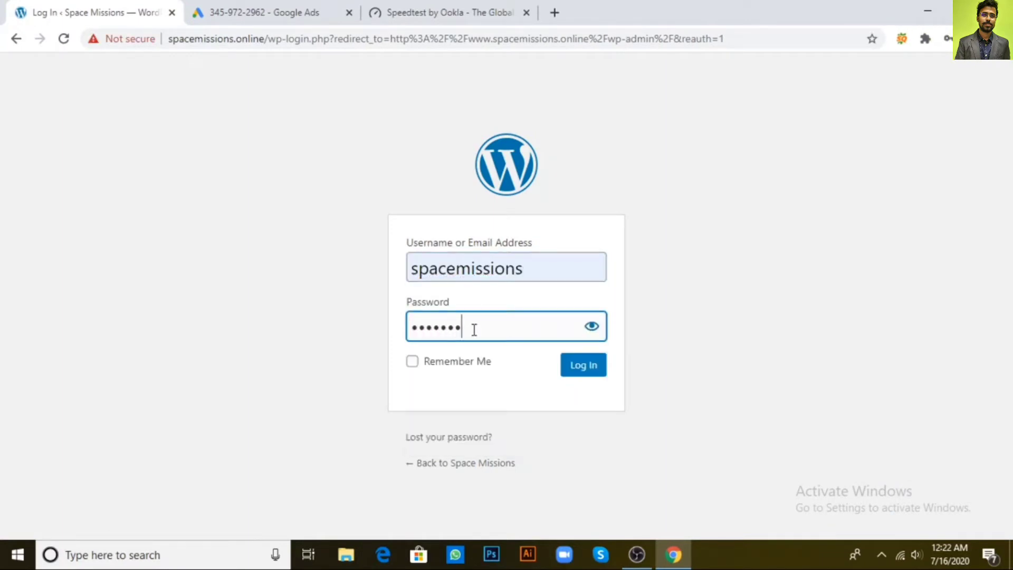
pyautogui.write('••••')
pyautogui.press('Return')
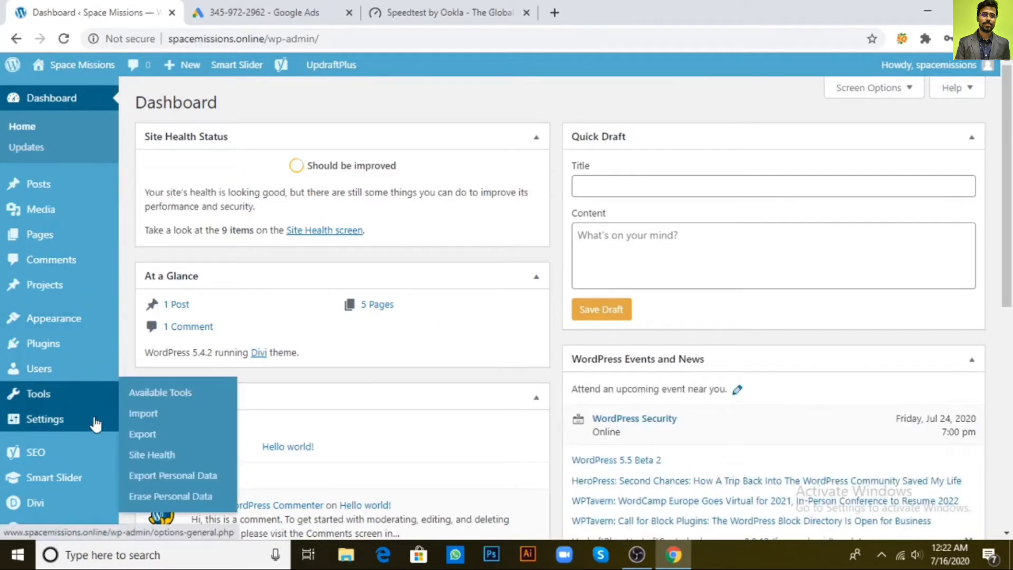
# - Open the code integration settings in the Divi Theme Options
pyautogui.click(48, 506)
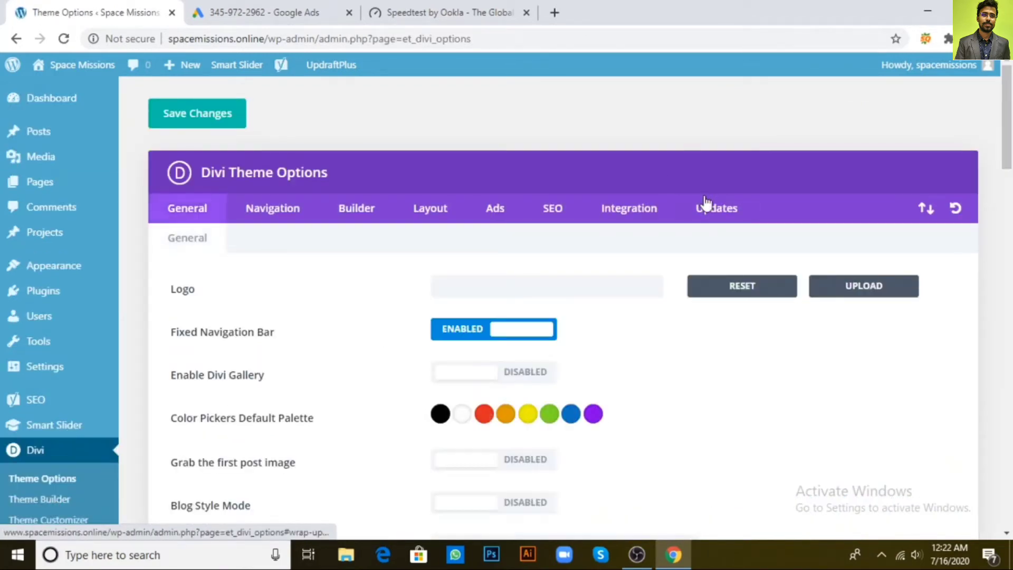
pyautogui.click(632, 215)
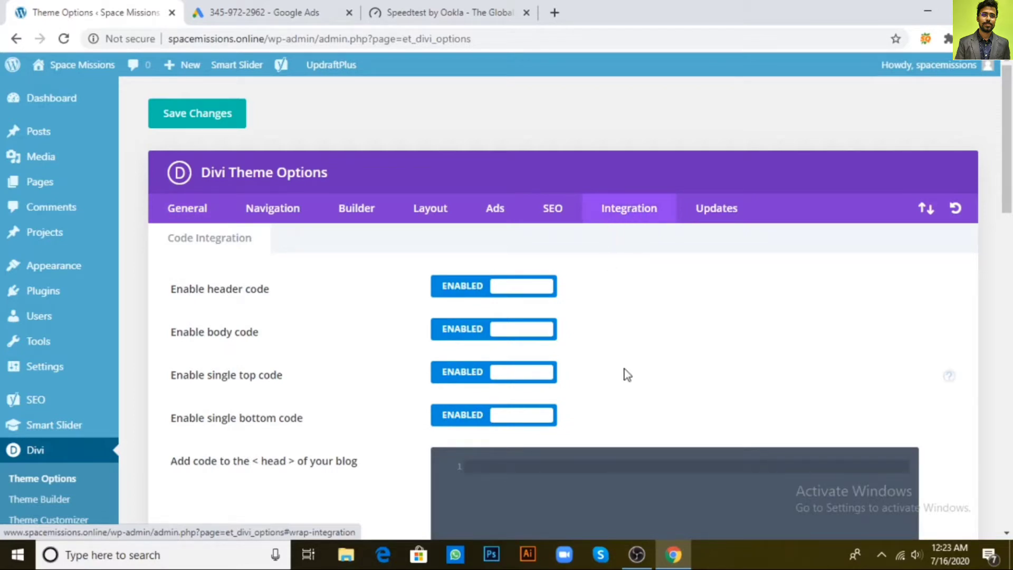
# - Paste the copied Google Ads global site tag code into the code field for the <head> of the blog
pyautogui.scroll(-1, 581, 425)
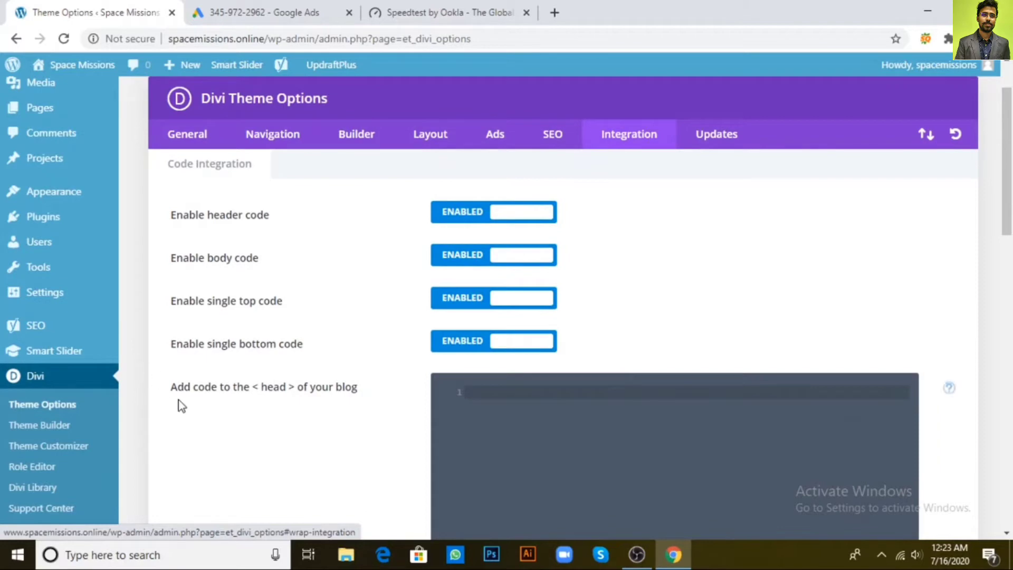
pyautogui.moveTo(171, 387); pyautogui.dragTo(368, 401)
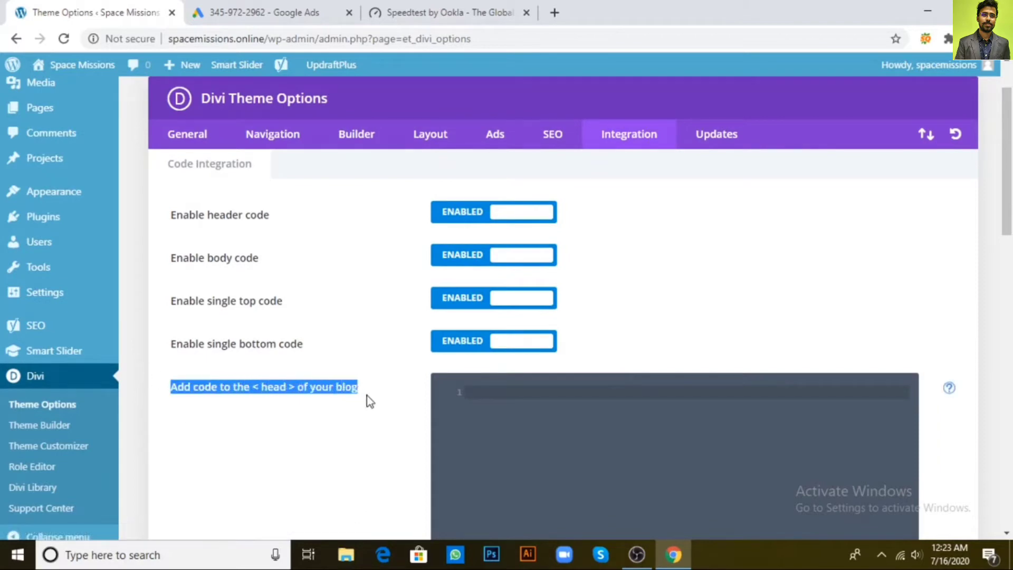
pyautogui.click(509, 389)
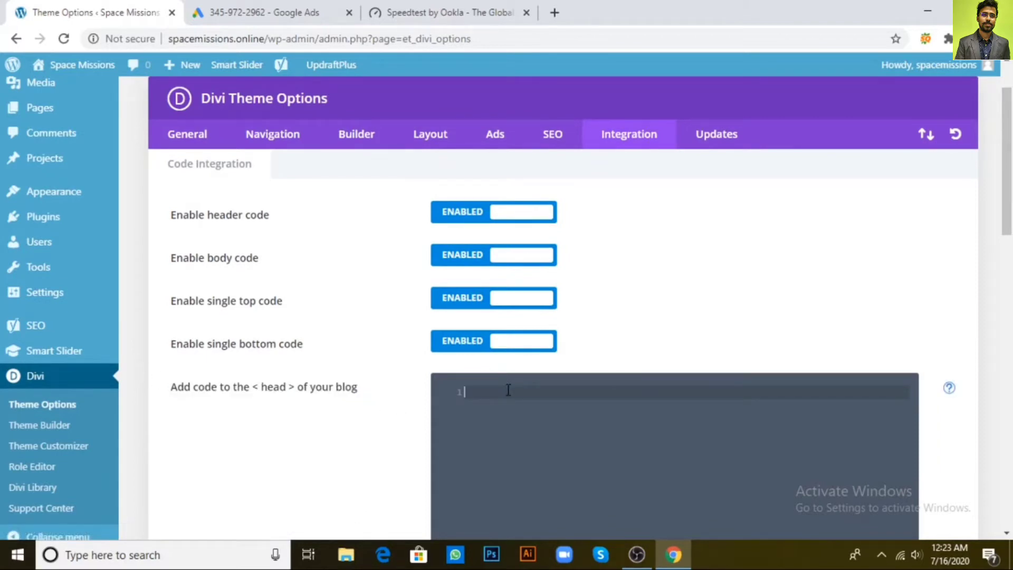
pyautogui.scroll(-3, 581, 375)
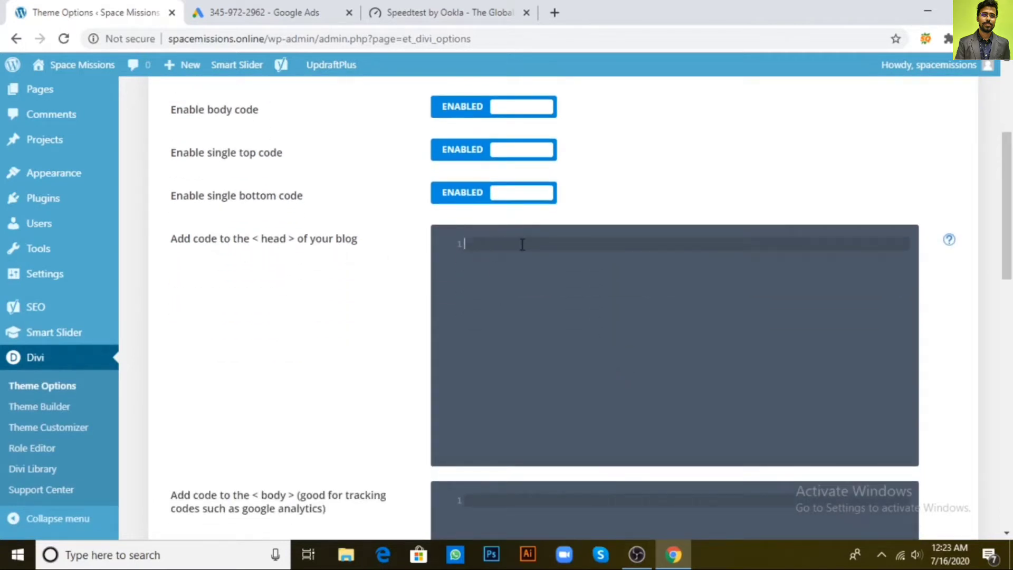
pyautogui.write('<!-- Global site tag (gtag.js) - Google Ads: 835145803 --> <script async src="https://www.googletagmanager.com/gtag/js?id=AW-835145803"></script> <script>   window.dataLayer = window.dataLayer || [];   function gtag(){dataLayer.push(arguments);}   gtag(\'js\', new Date());    gtag(\'config\', \'AW-835145803\'); </script>')
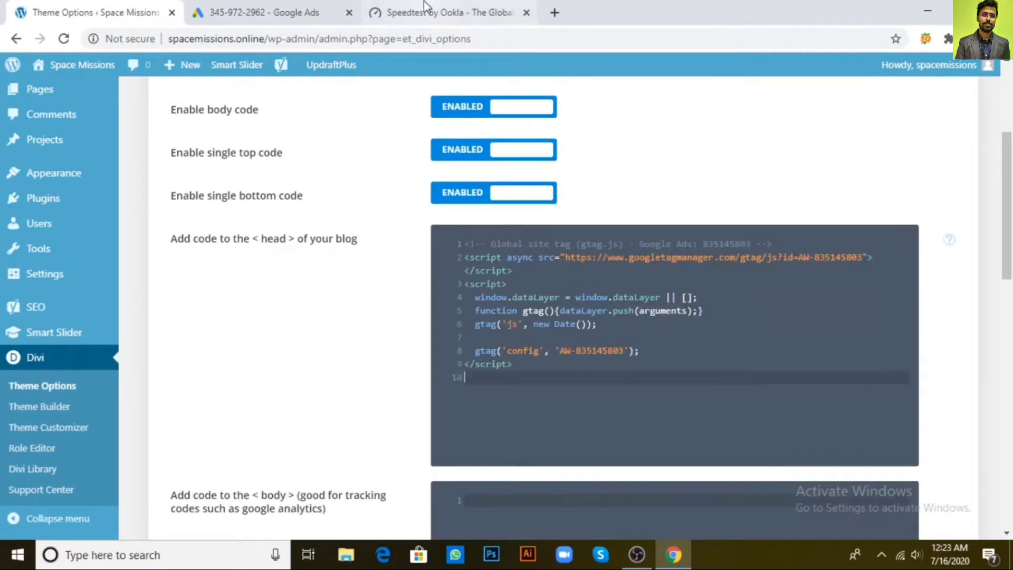
# - Recheck the <head></head> placement instruction in the Google Ads tag setup and save the Divi theme option changes
pyautogui.click(446, 12)
pyautogui.click(312, 13)
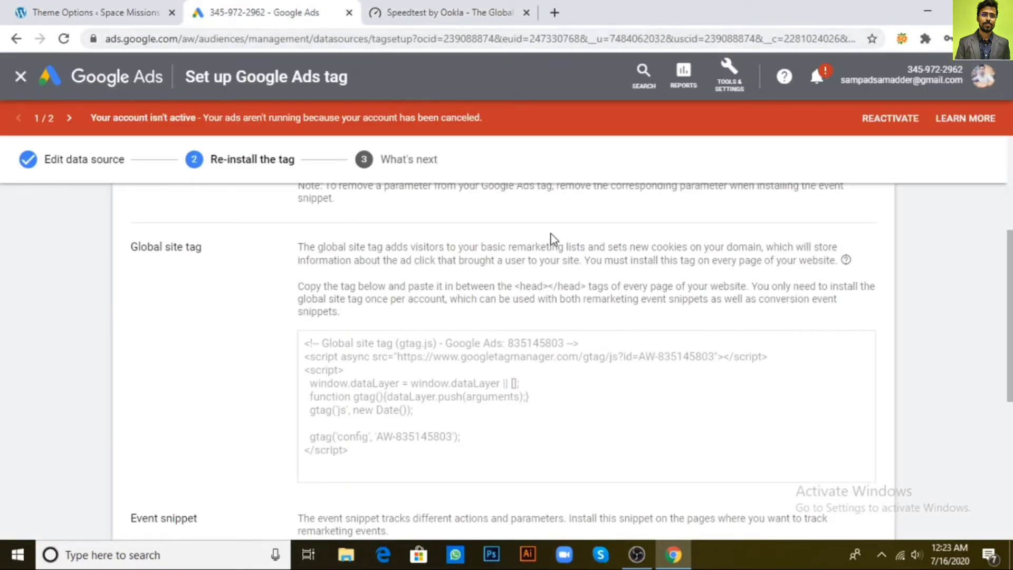
pyautogui.moveTo(514, 286); pyautogui.dragTo(591, 287)
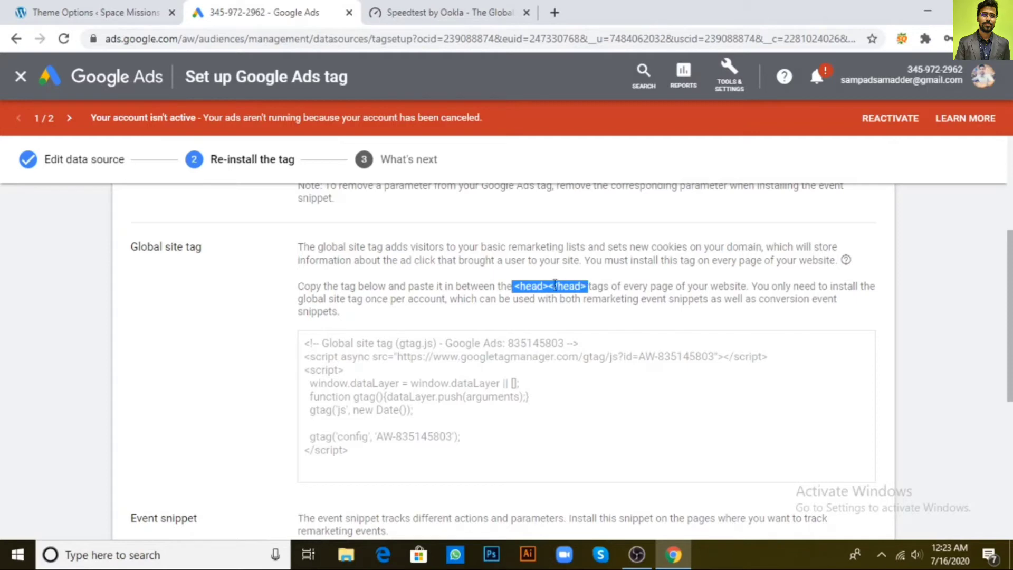
pyautogui.click(465, 12)
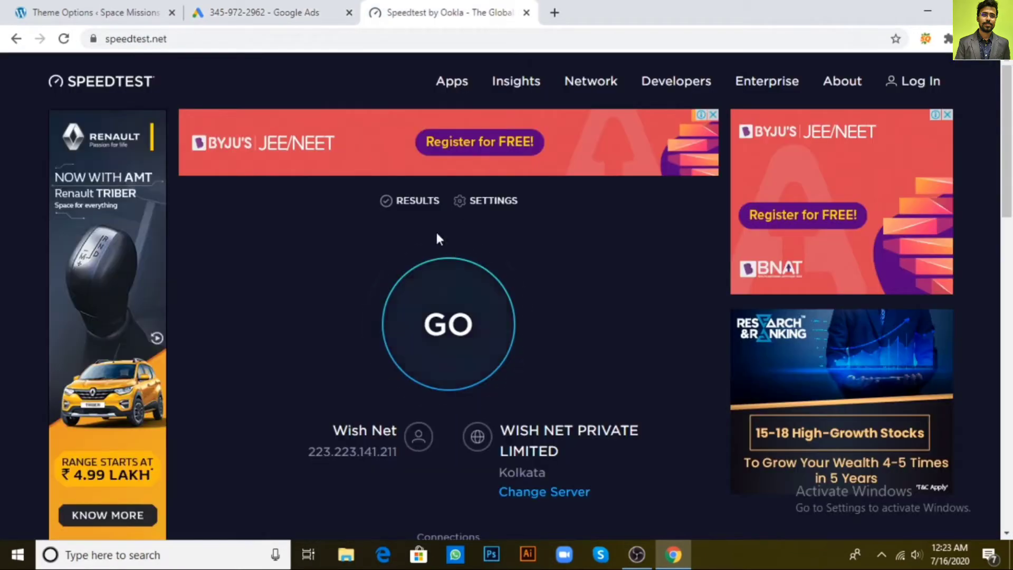
pyautogui.click(126, 11)
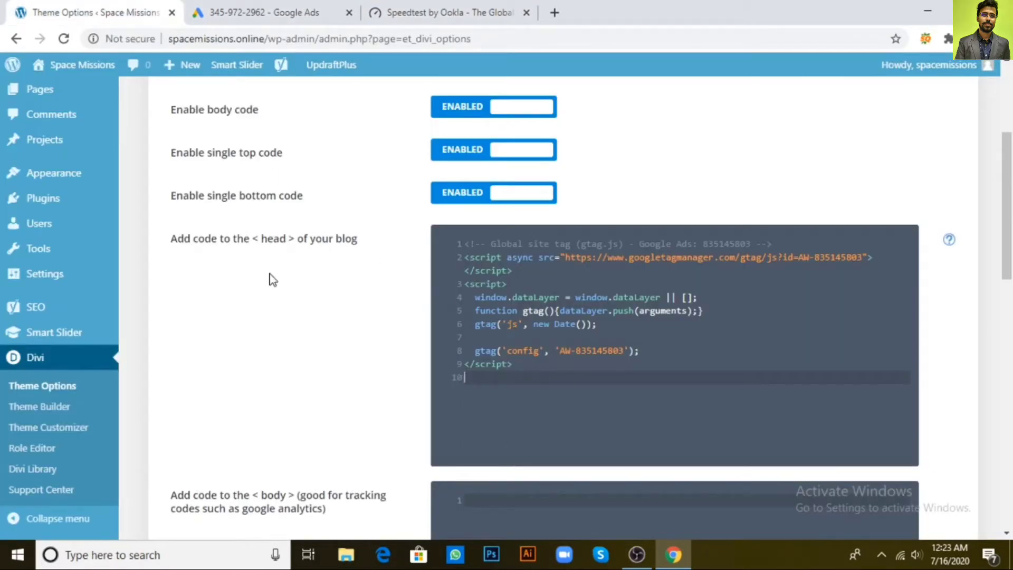
pyautogui.scroll(5, 697, 357)
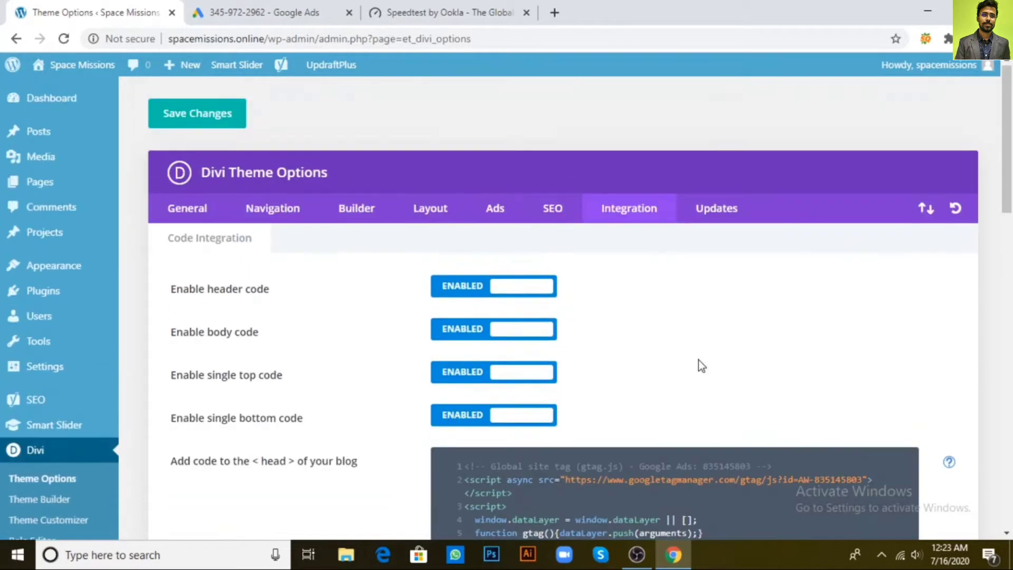
pyautogui.click(199, 117)
# - Open the Divi theme's header.php file in the WordPress Theme Editor
pyautogui.moveTo(62, 269)
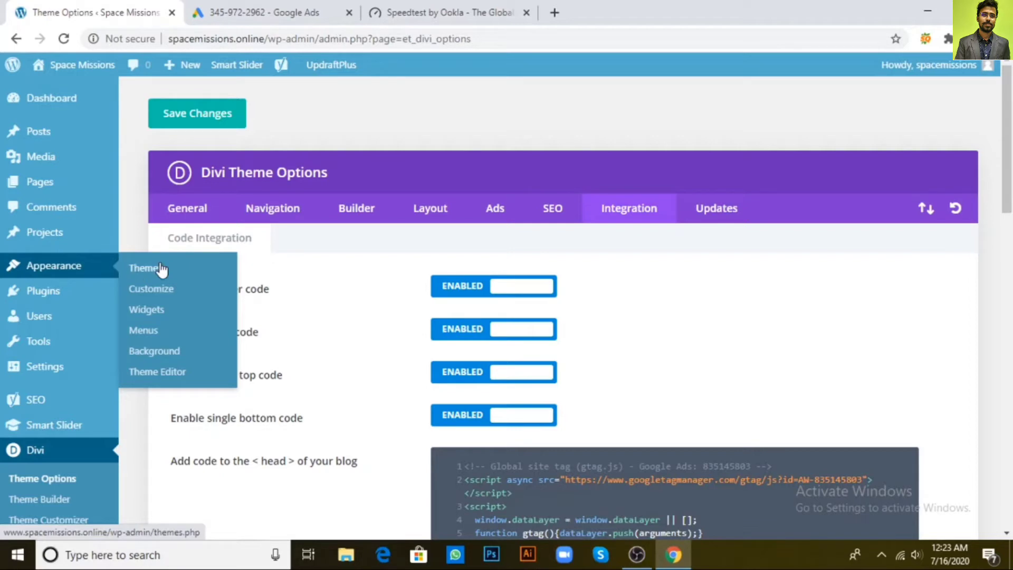
pyautogui.click(174, 372)
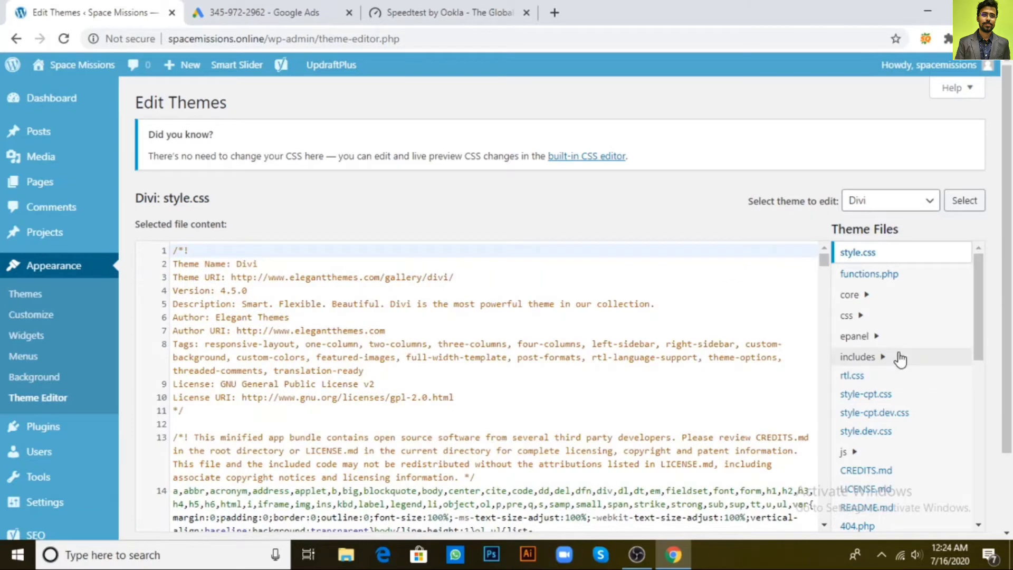
pyautogui.scroll(-3, 901, 359)
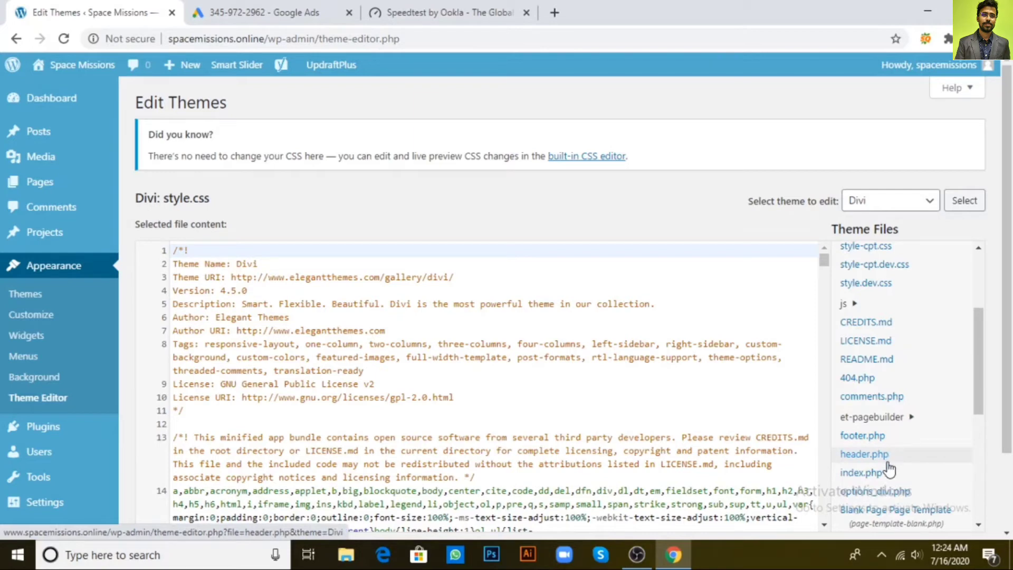
pyautogui.click(866, 454)
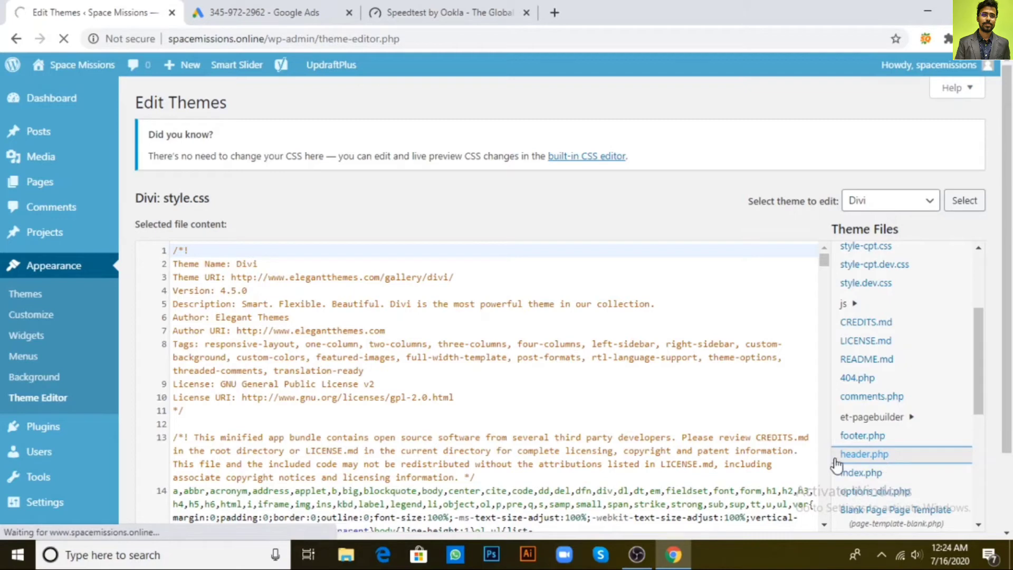
pyautogui.click(309, 11)
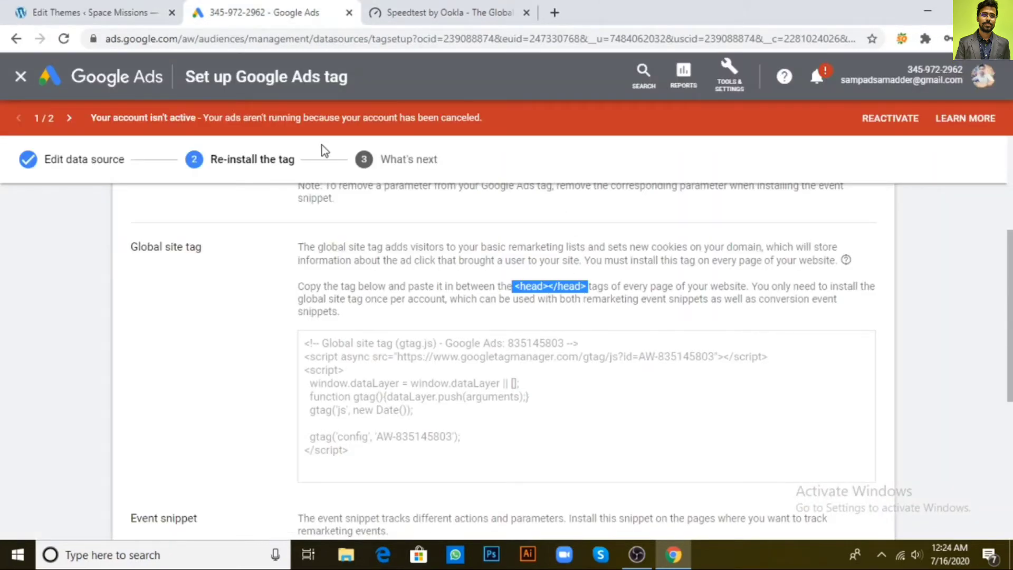
pyautogui.click(108, 14)
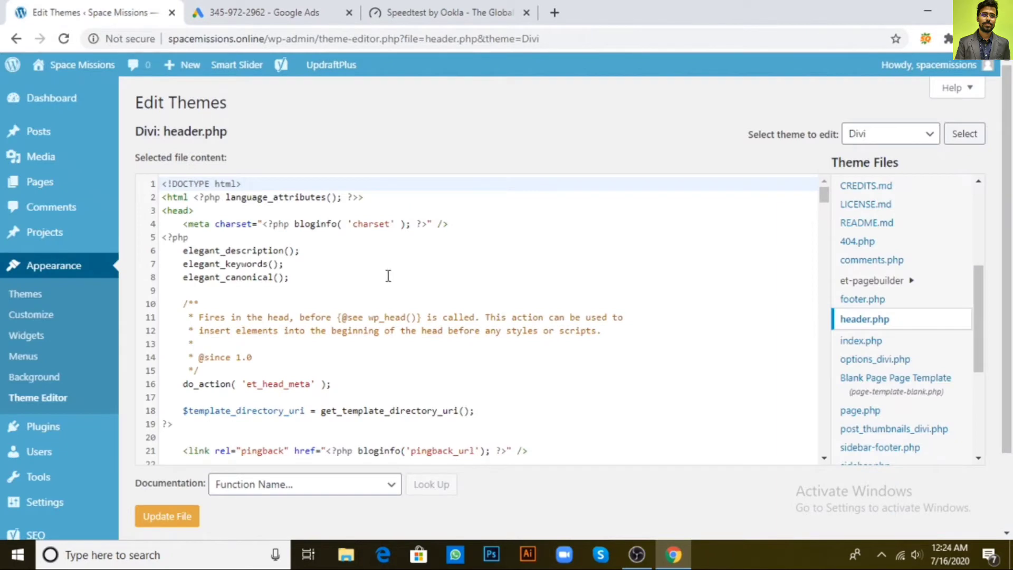
# - Locate the opening <head> and closing </head> tags in header.php, comparing them with the Google Ads placement instruction
pyautogui.moveTo(162, 211); pyautogui.dragTo(200, 211)
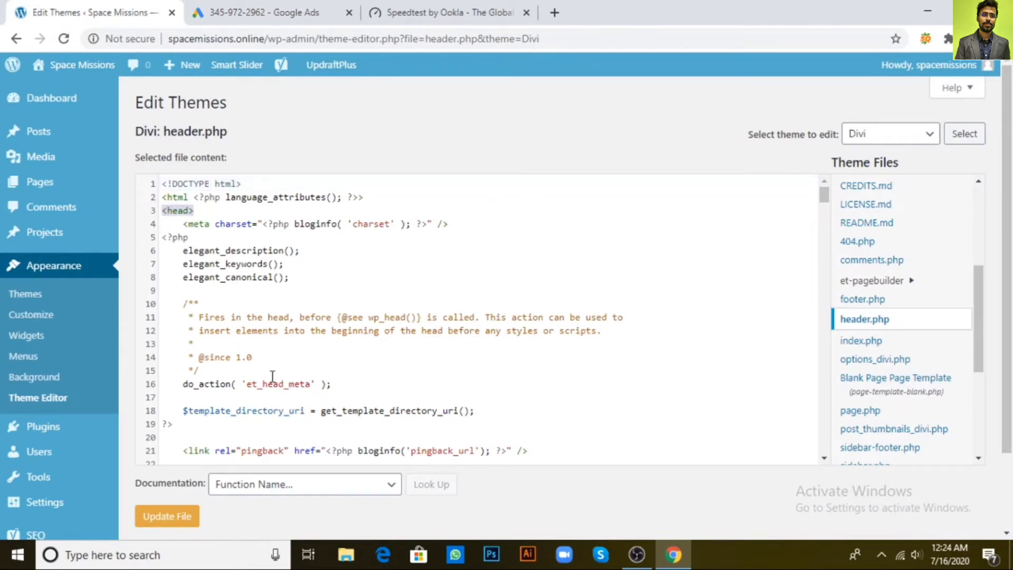
pyautogui.click(395, 12)
pyautogui.click(306, 12)
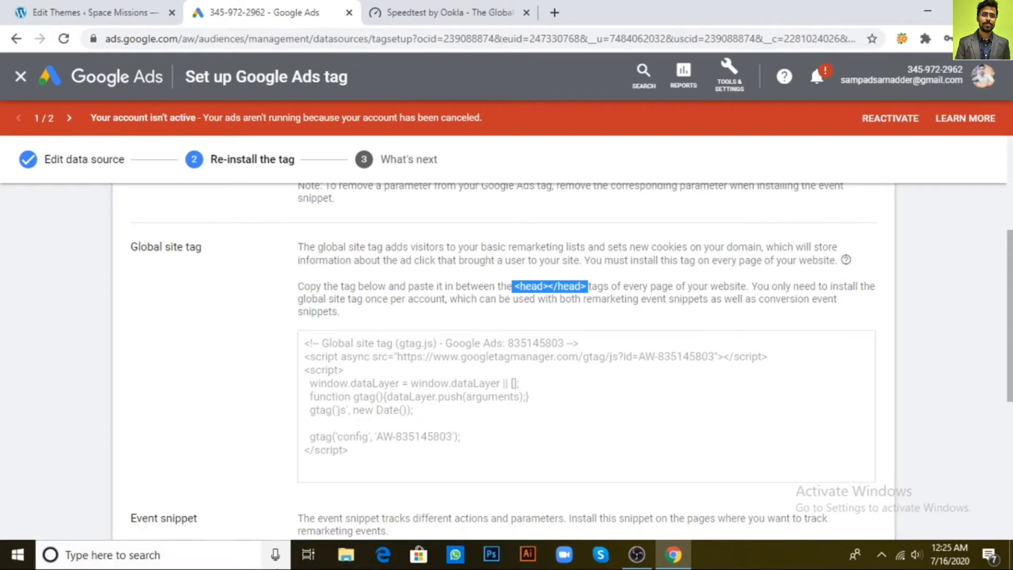
pyautogui.click(548, 286)
pyautogui.moveTo(548, 286); pyautogui.dragTo(587, 286)
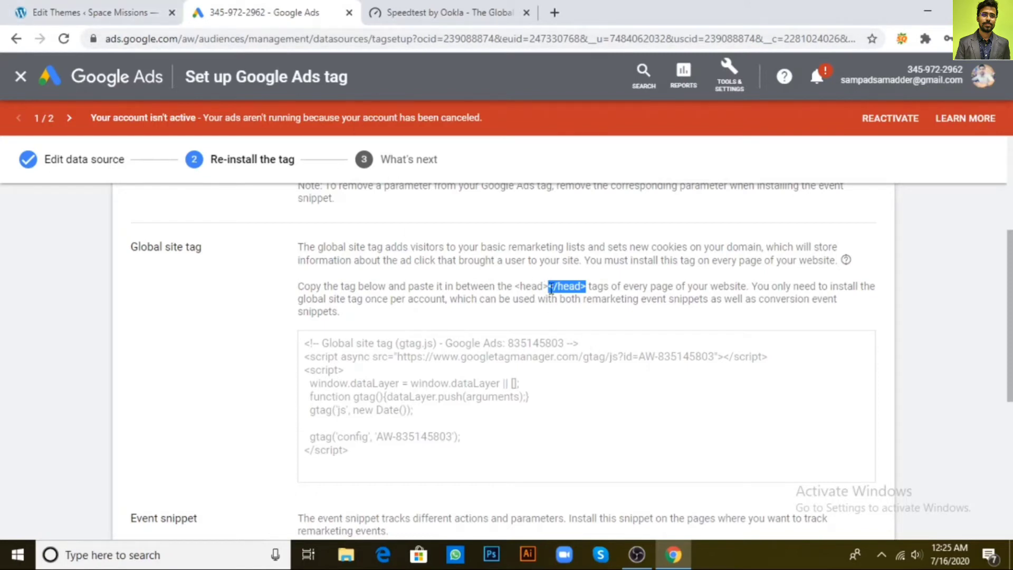
pyautogui.click(132, 12)
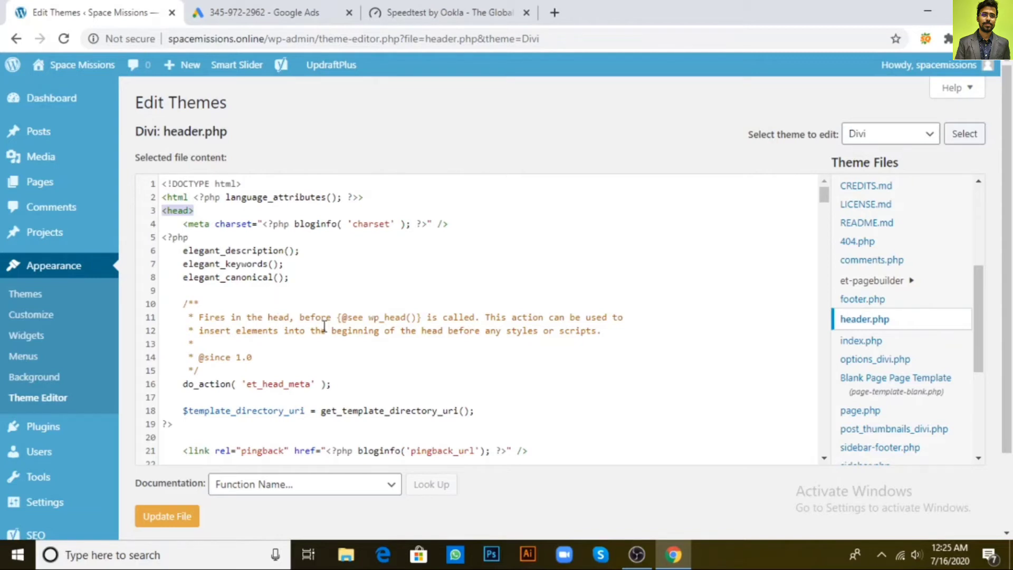
pyautogui.click(308, 281)
pyautogui.scroll(-2, 307, 317)
pyautogui.scroll(-4, 309, 382)
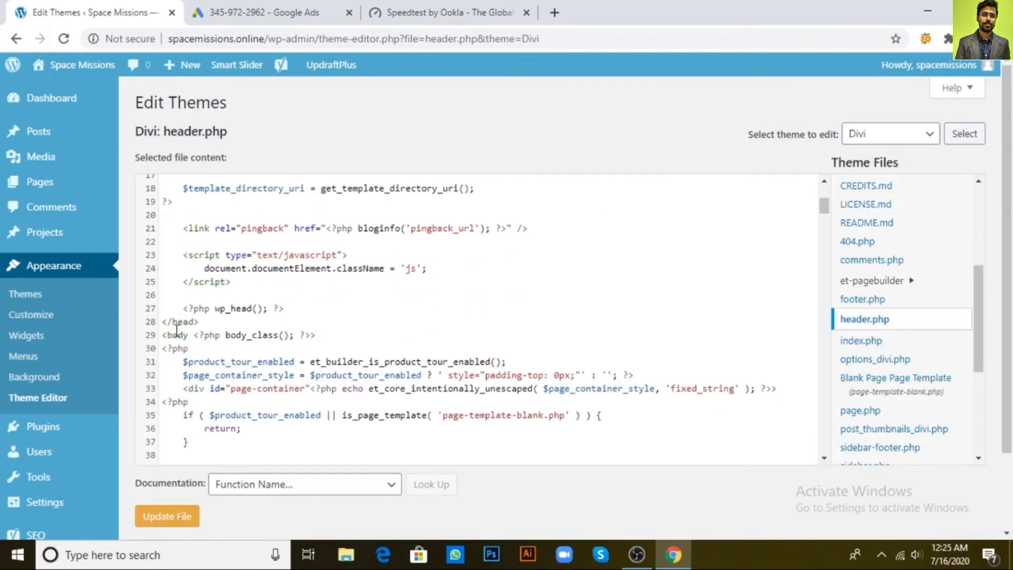
pyautogui.moveTo(162, 322); pyautogui.dragTo(196, 323)
# - Try adding blank lines for the tag above </head> in header.php, and leave for the Dashboard without saving
pyautogui.click(289, 309)
pyautogui.press('Return')
pyautogui.press('Return')
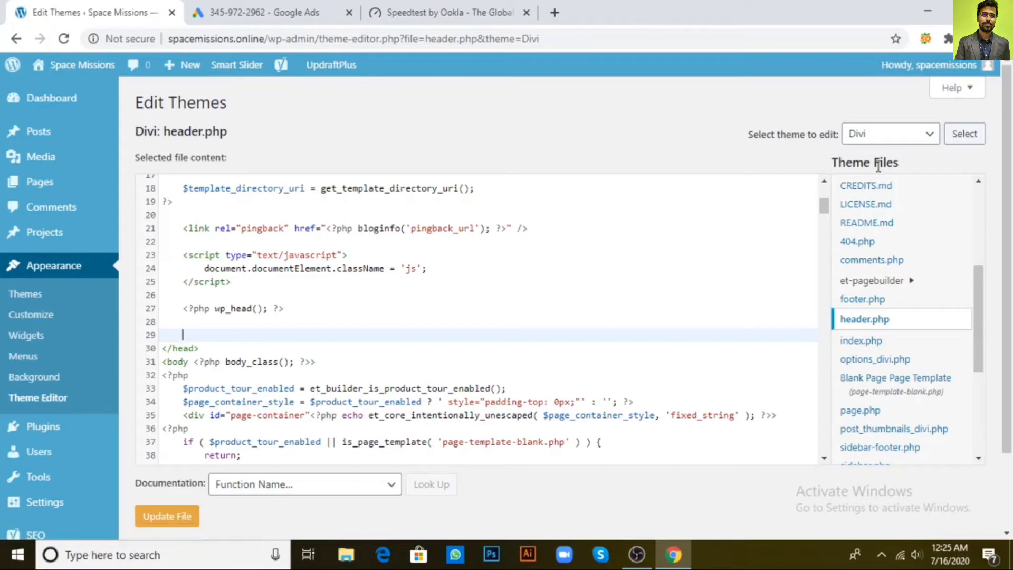
pyautogui.click(47, 99)
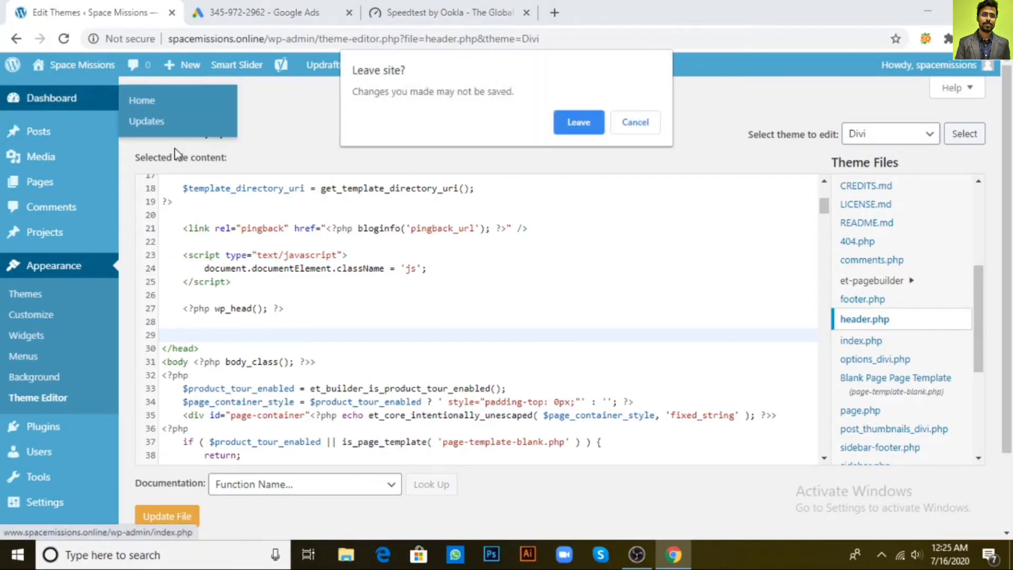
pyautogui.click(577, 131)
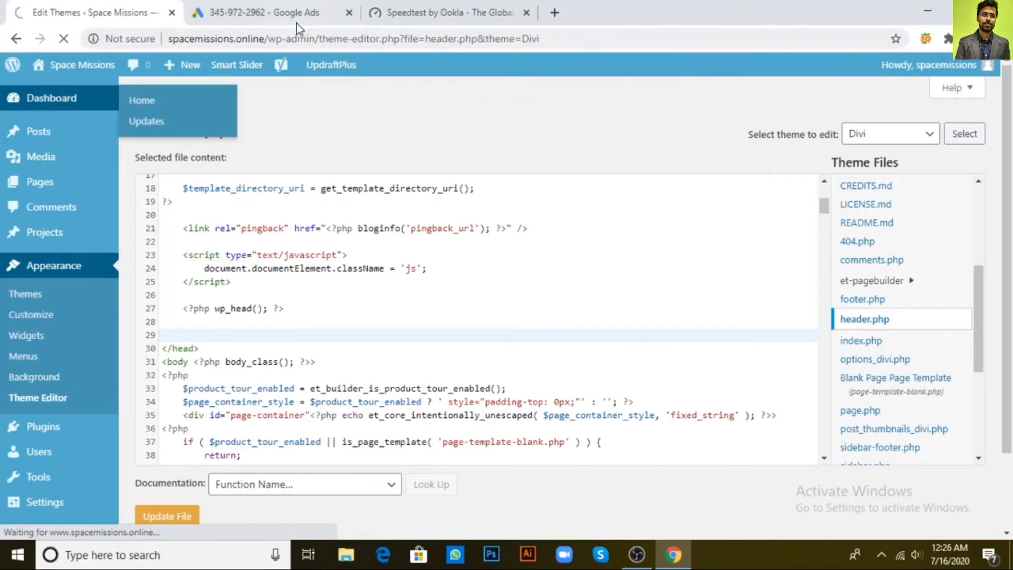
# - Continue past the tag installation stage in Google Ads and finish the Google Ads tag setup
pyautogui.click(297, 21)
pyautogui.scroll(-4, 528, 324)
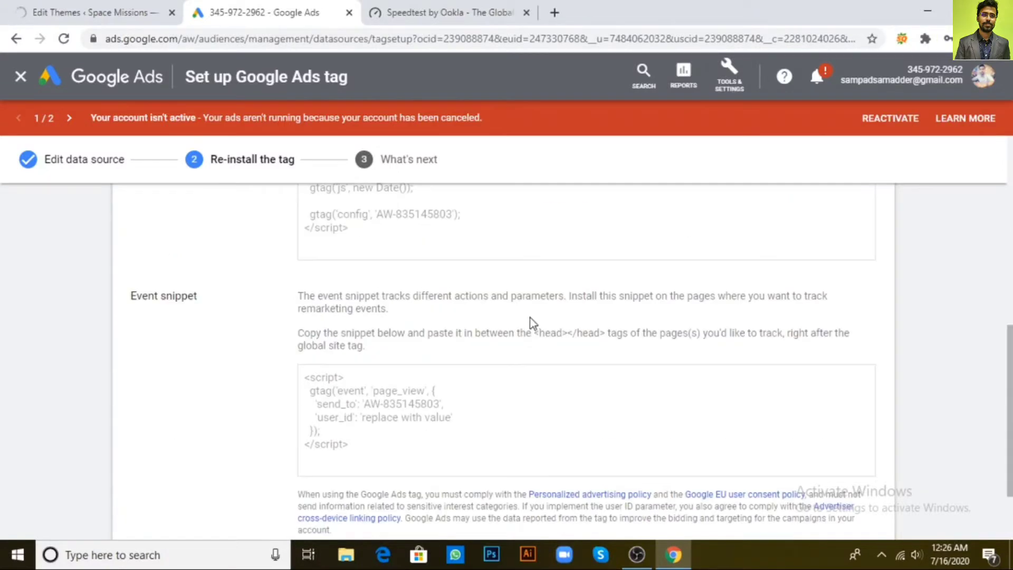
pyautogui.scroll(-2, 533, 323)
pyautogui.click(139, 478)
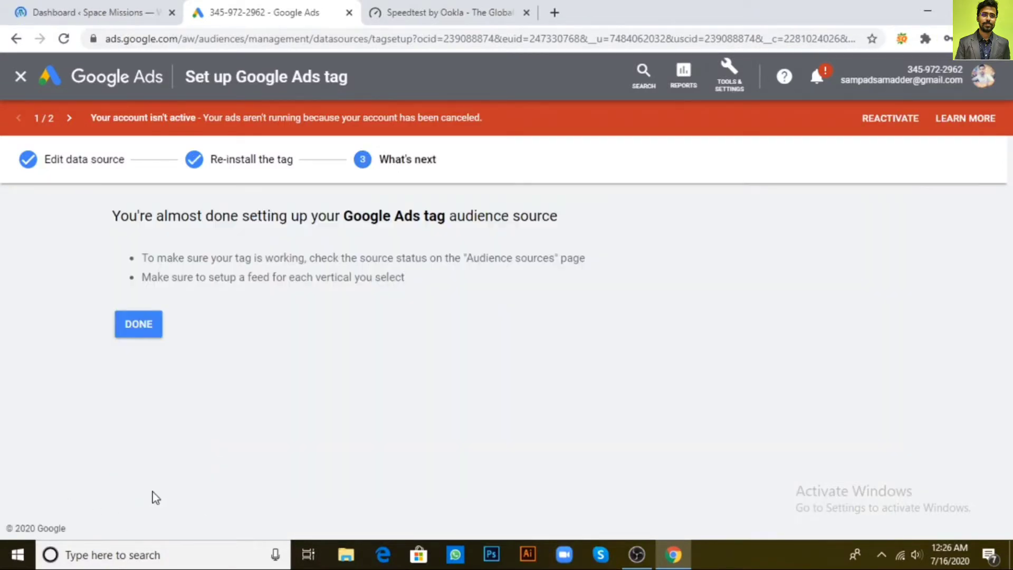
pyautogui.click(140, 328)
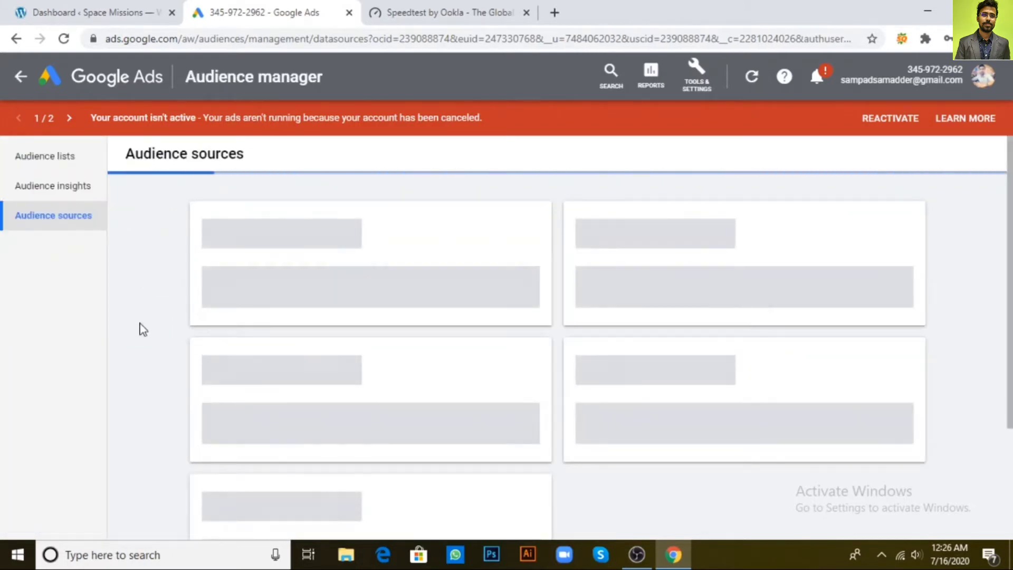
# - Review the audience sources and audience insights, and open the list of remarketing audiences
pyautogui.scroll(-3, 140, 323)
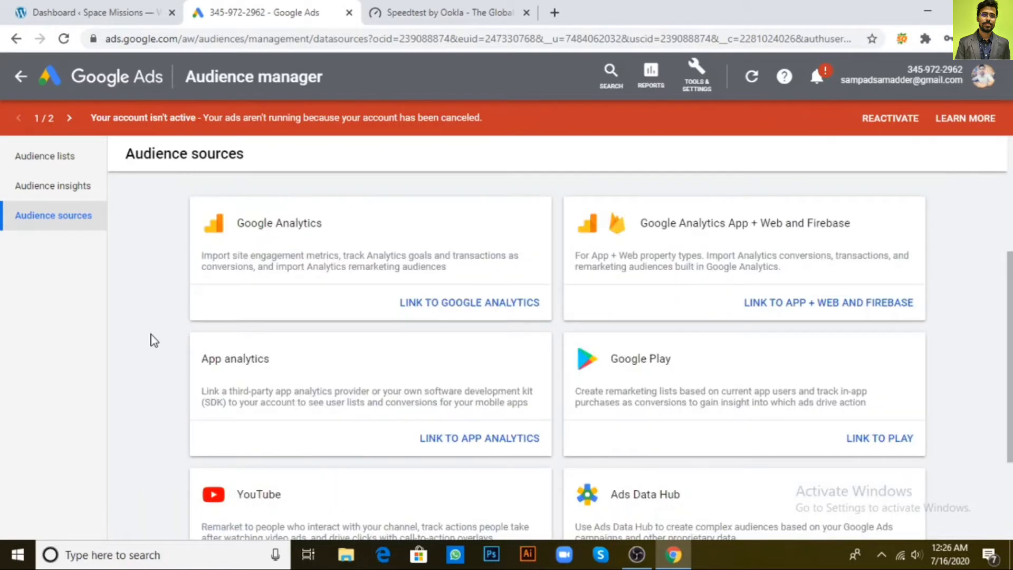
pyautogui.scroll(4, 296, 399)
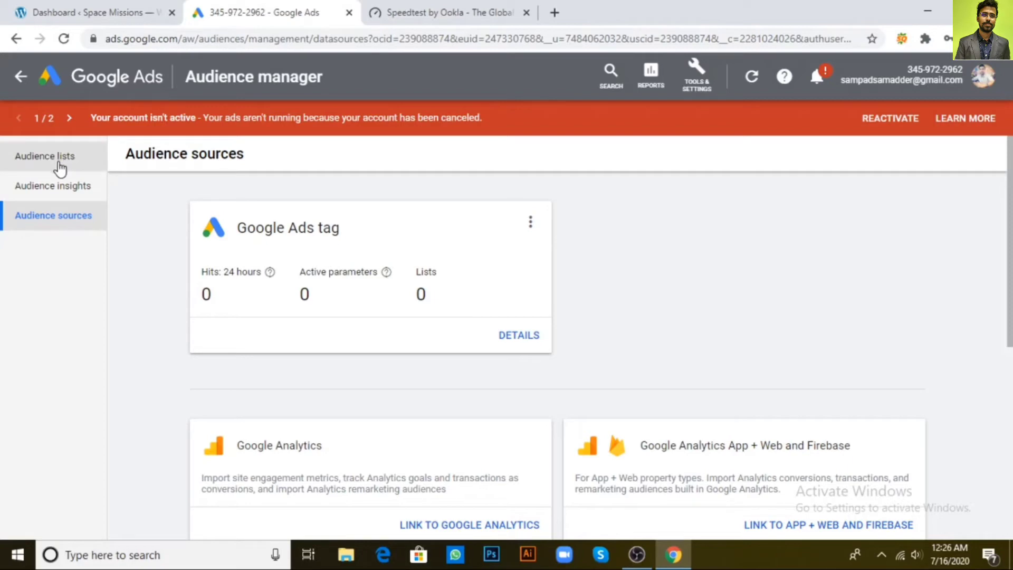
pyautogui.click(66, 191)
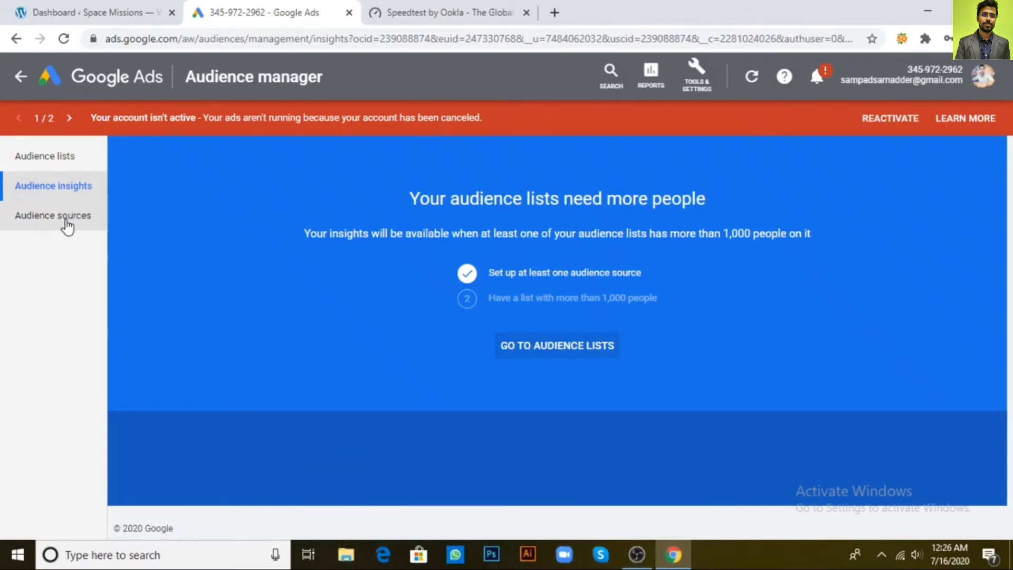
pyautogui.click(49, 158)
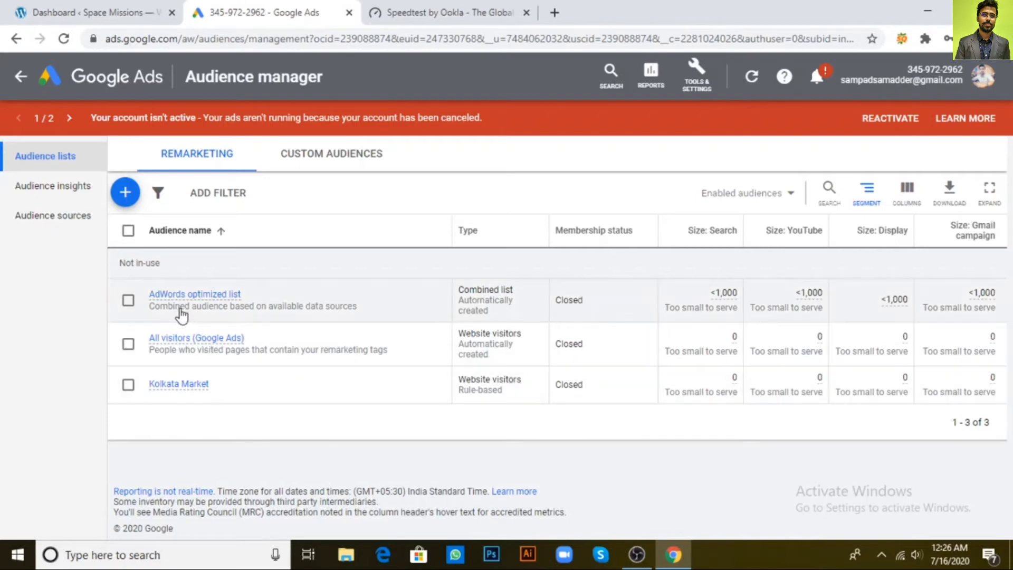
pyautogui.click(200, 300)
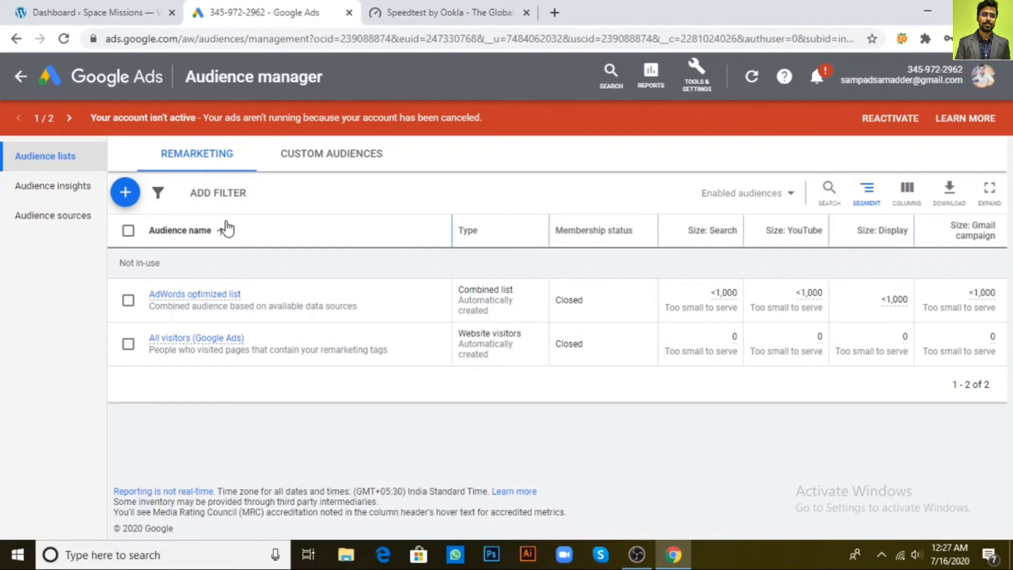
# - Start a new website visitors remarketing audience and name it "Indian trends"
pyautogui.click(125, 195)
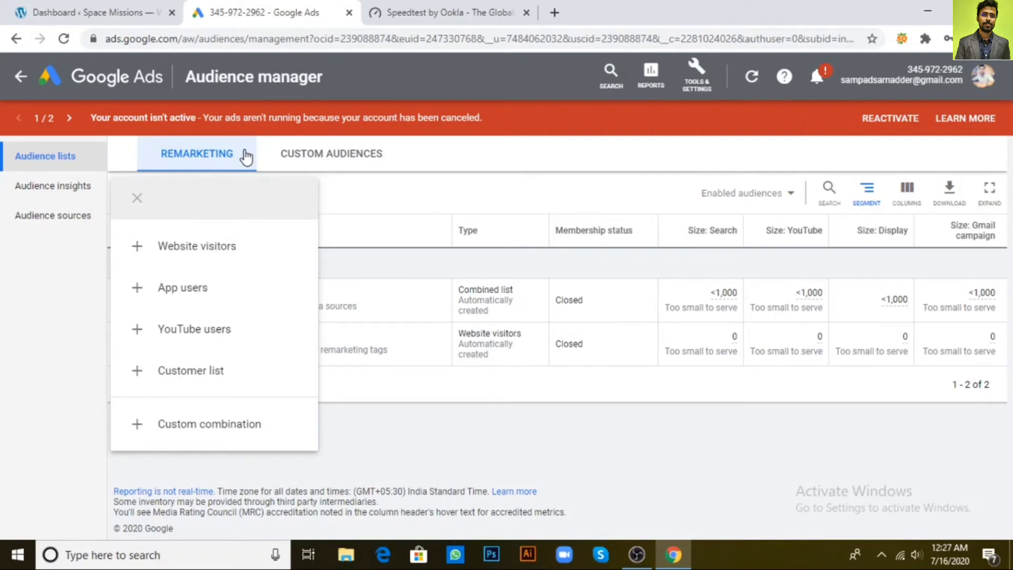
pyautogui.click(229, 245)
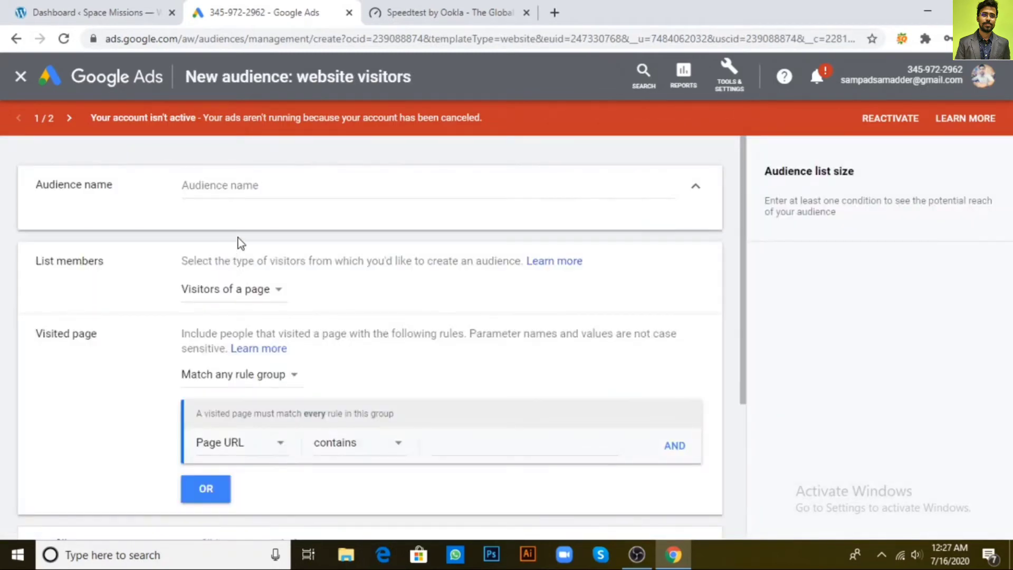
pyautogui.click(262, 183)
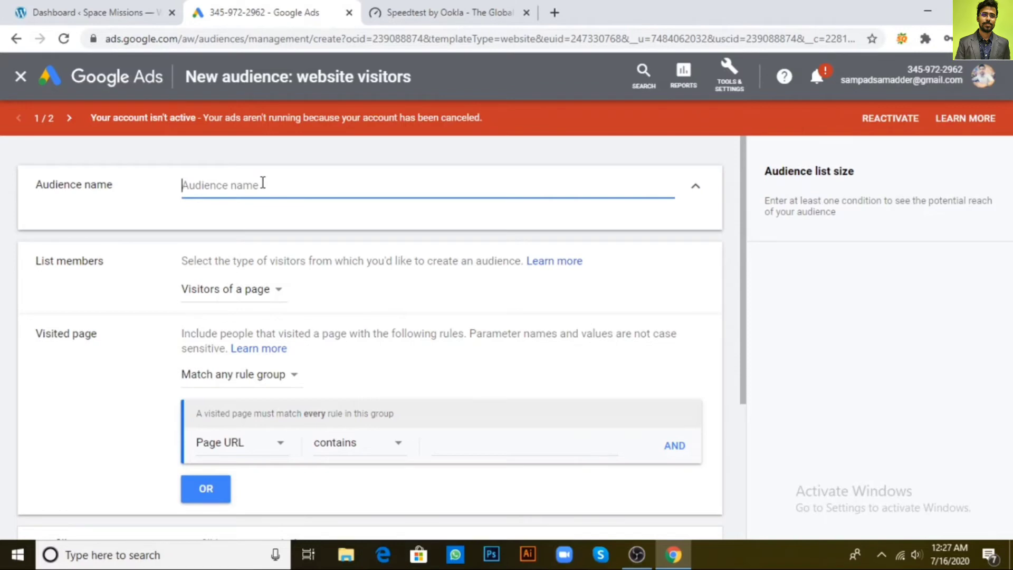
pyautogui.write('I')
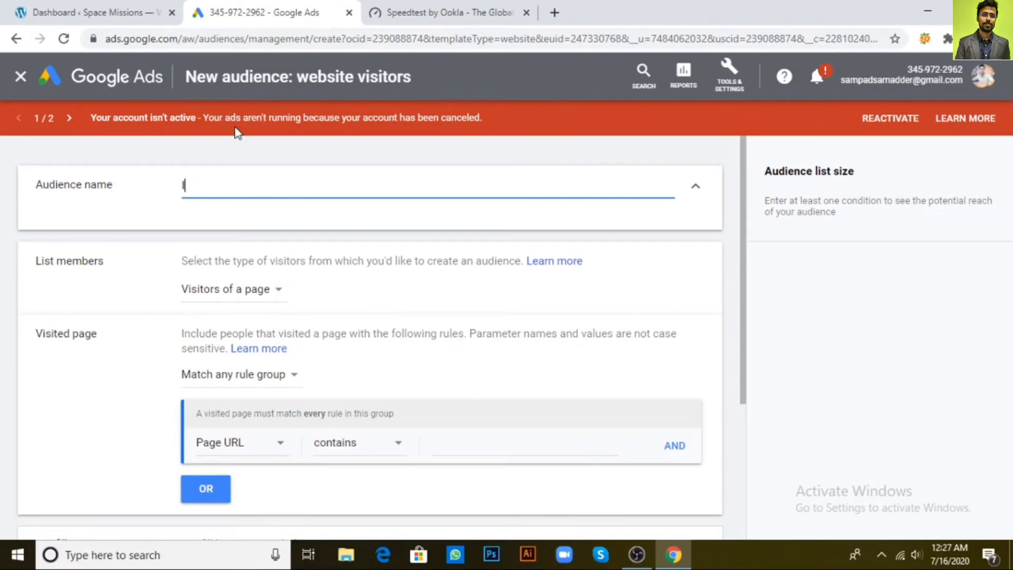
pyautogui.press('BackSpace')
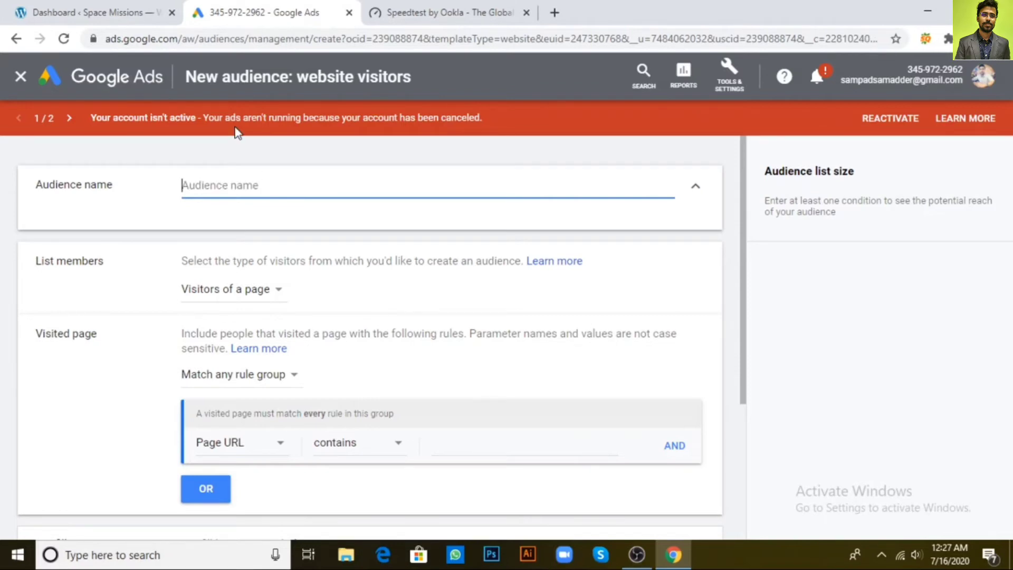
pyautogui.write('Indian trends')
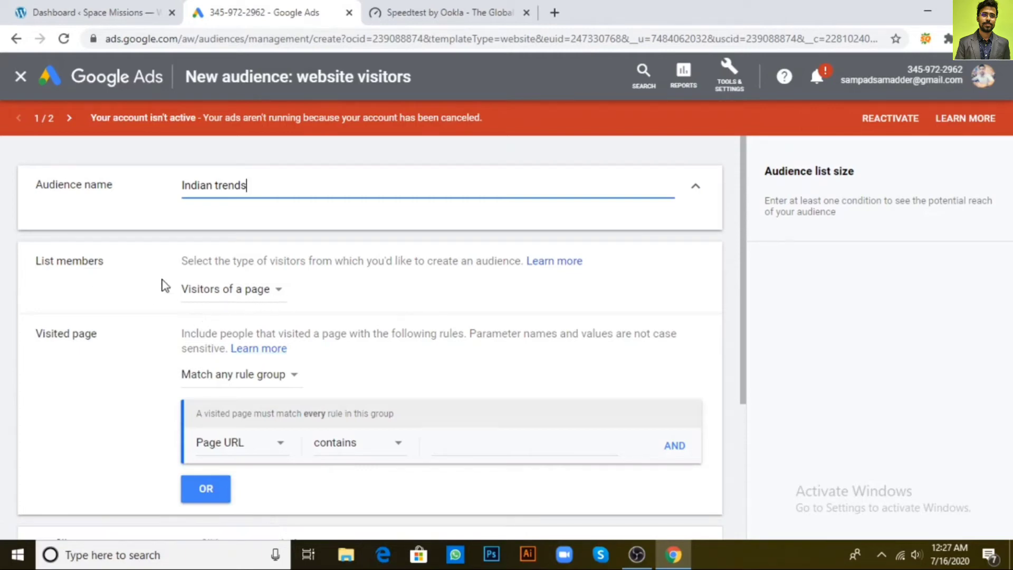
# - Define the list members as Visitors of a page, matching any rule group, with a rule based on Page URL
pyautogui.click(265, 299)
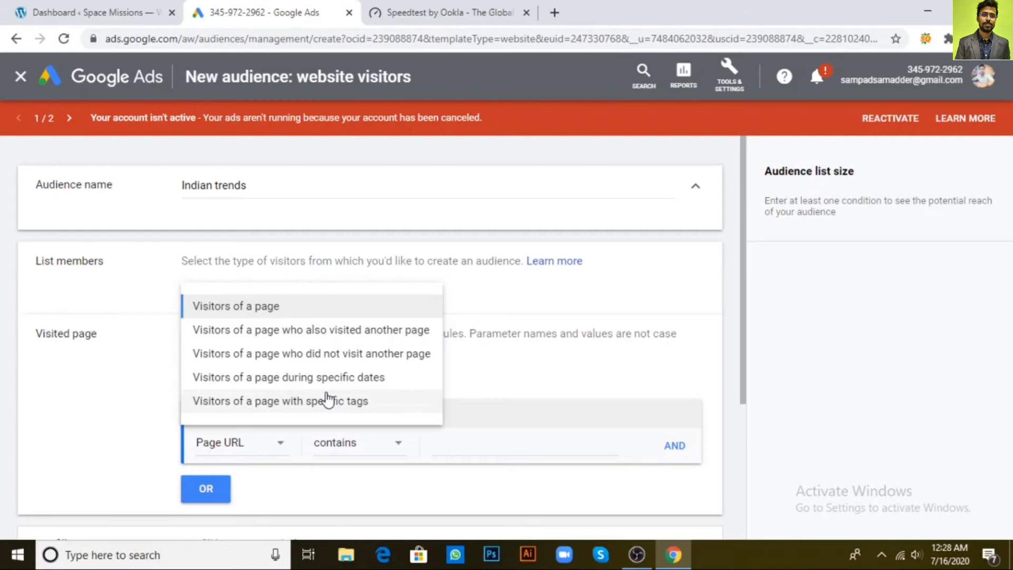
pyautogui.click(296, 314)
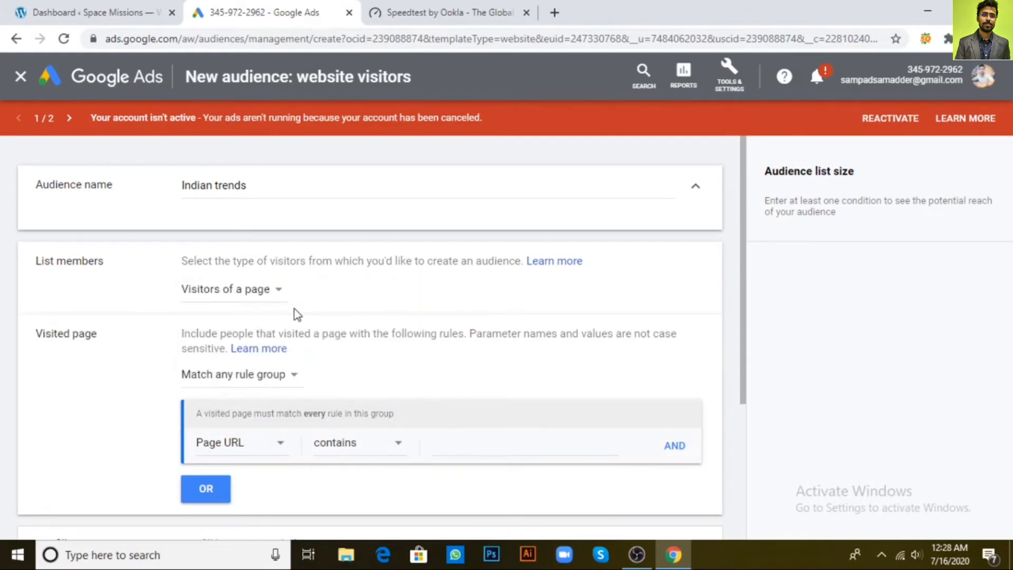
pyautogui.click(293, 380)
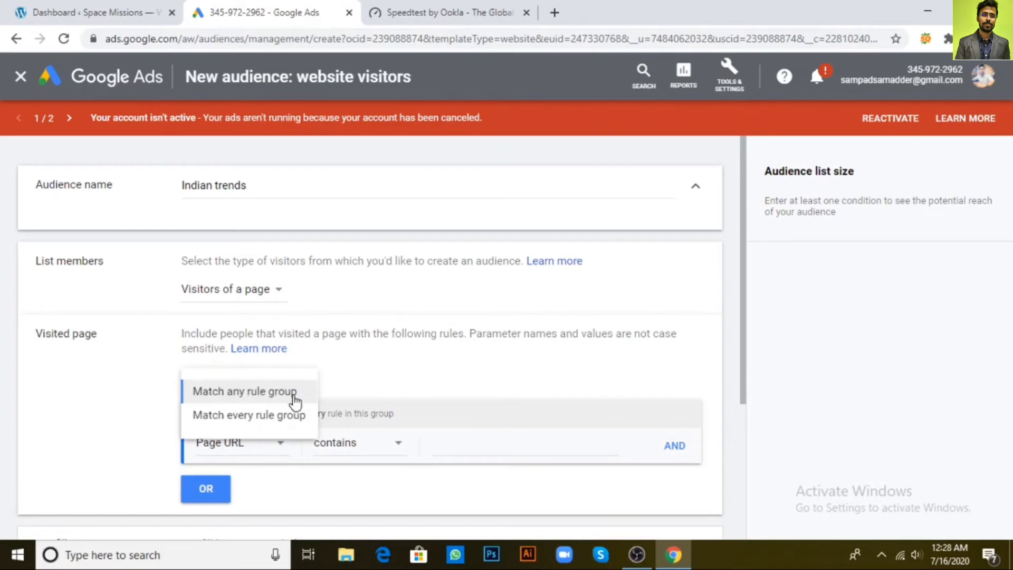
pyautogui.click(381, 369)
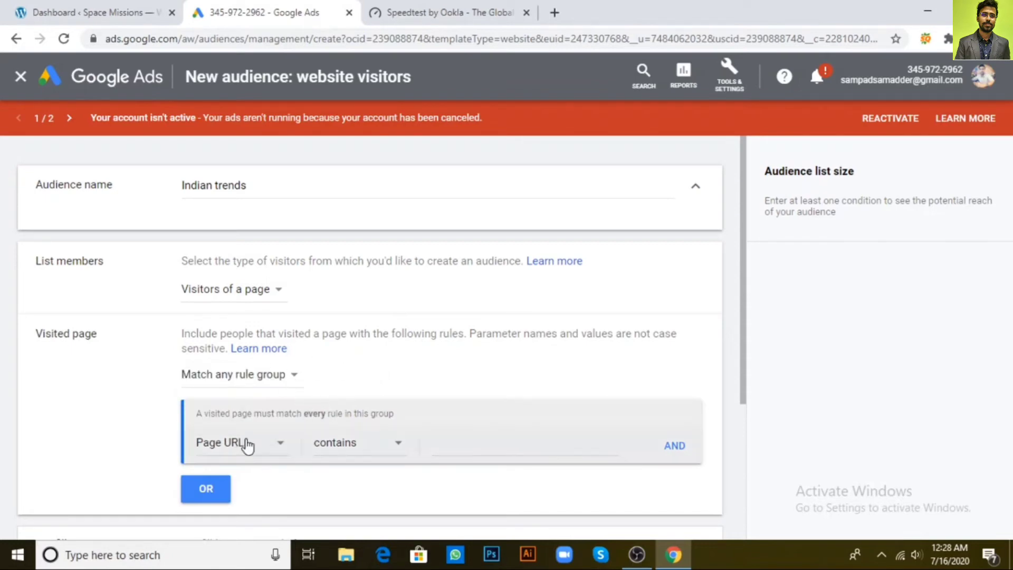
pyautogui.click(265, 446)
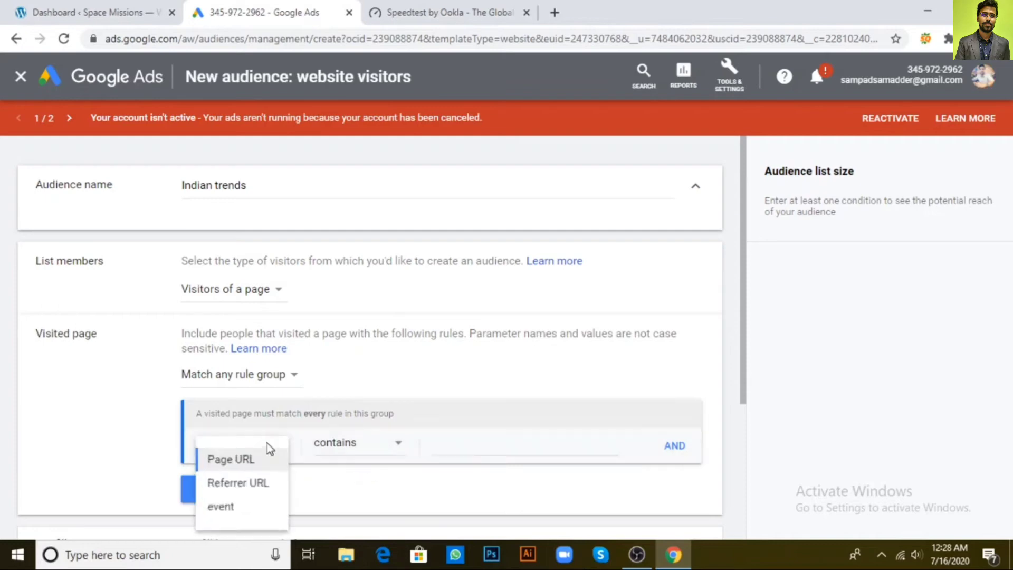
pyautogui.click(256, 461)
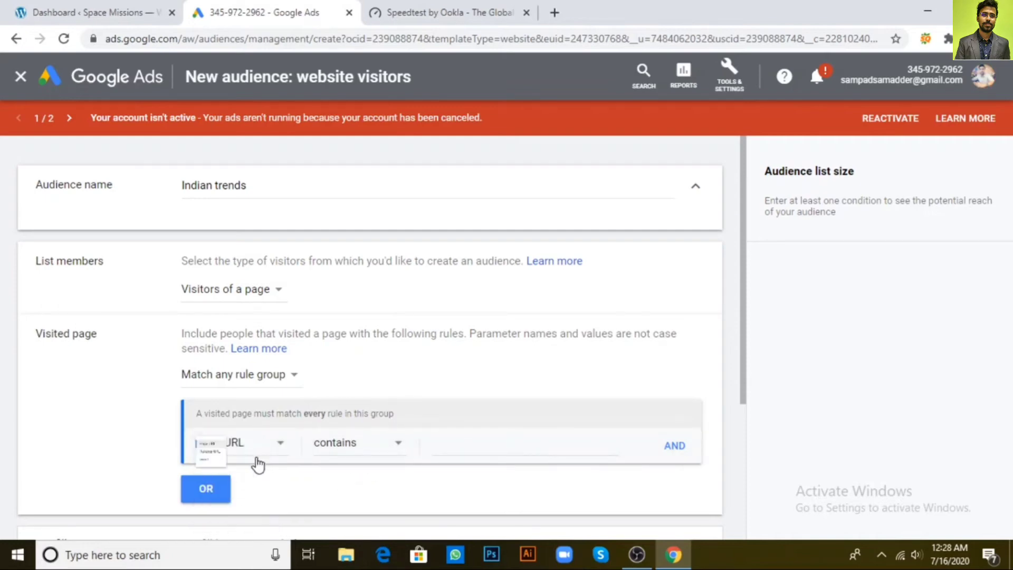
# - Open spacemissions.online in the Speedtest browser tab, copy the site's address and return to the Google Ads audience form
pyautogui.click(485, 447)
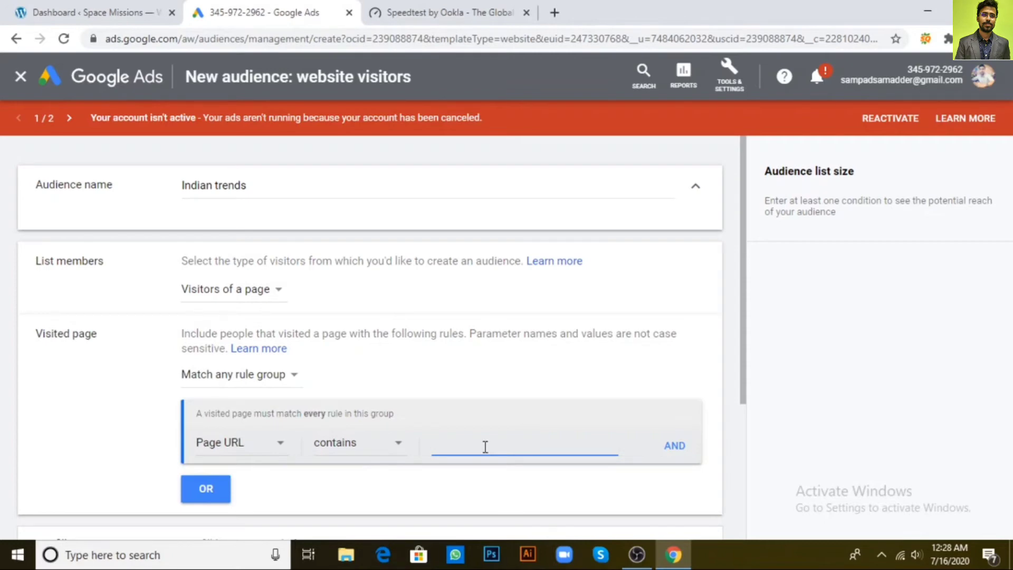
pyautogui.click(468, 13)
pyautogui.click(465, 39)
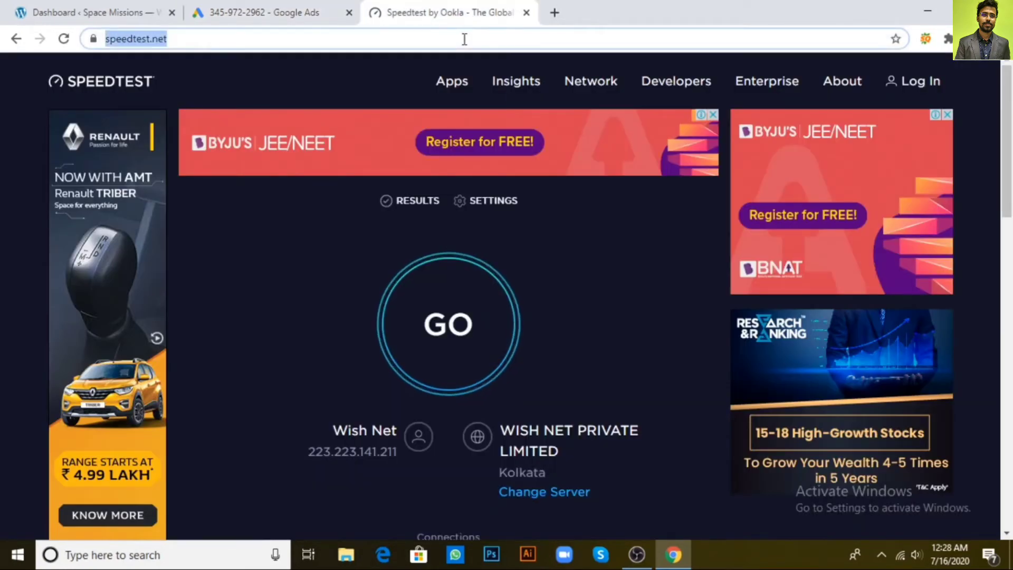
pyautogui.write('space')
pyautogui.press('Return')
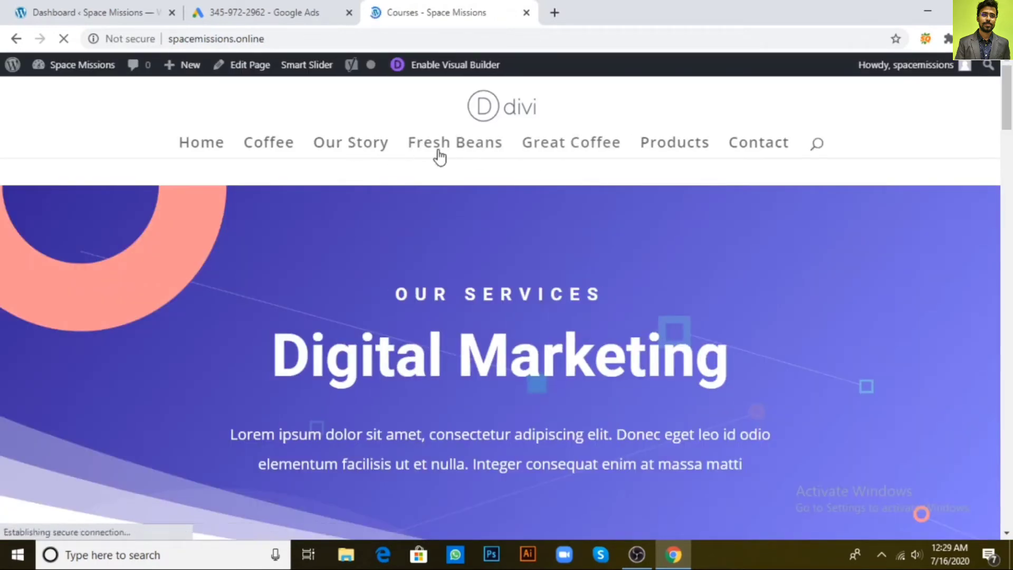
pyautogui.click(312, 39)
pyautogui.hotkey('ctrl', 'c')
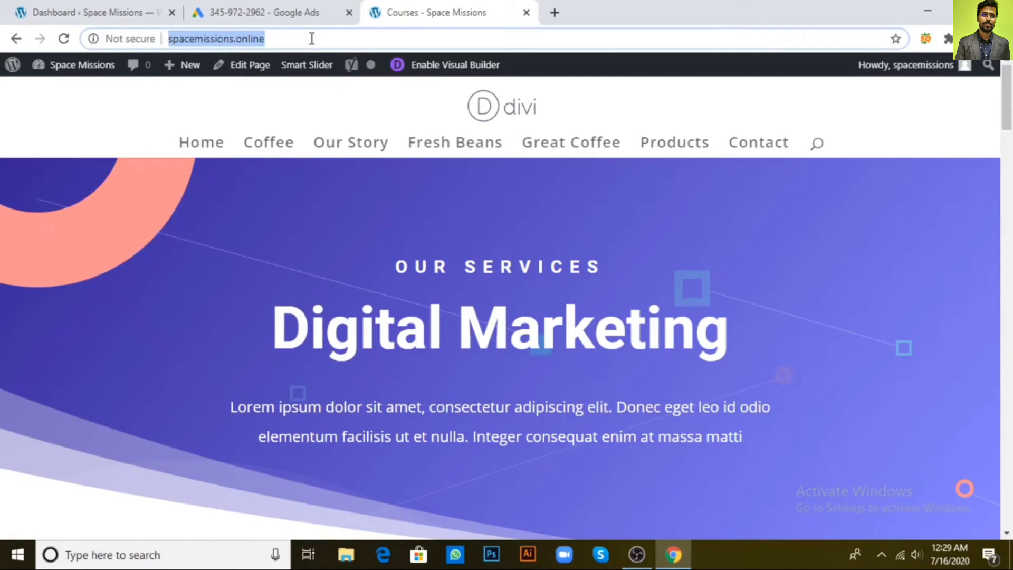
pyautogui.click(110, 11)
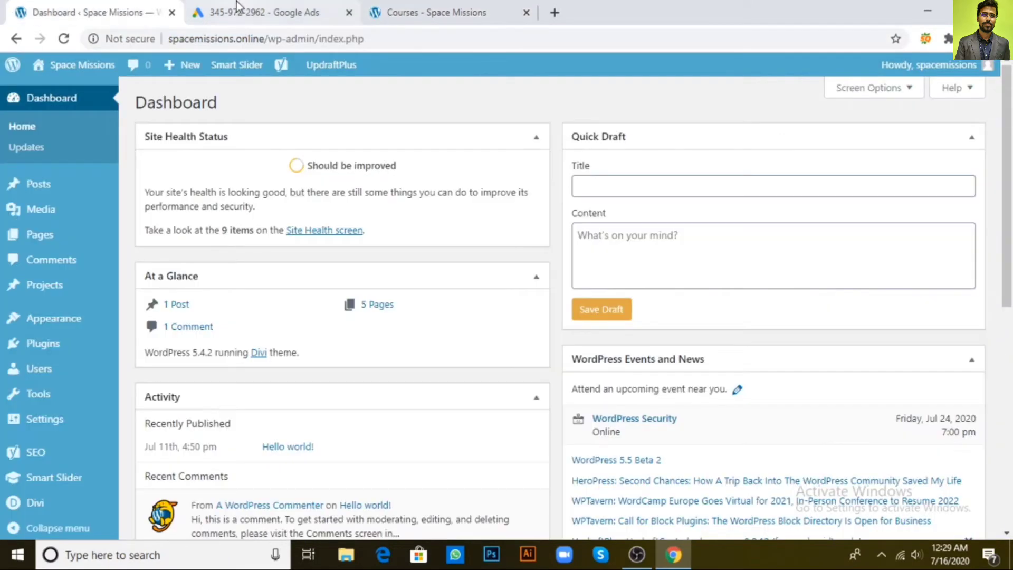
pyautogui.click(221, 8)
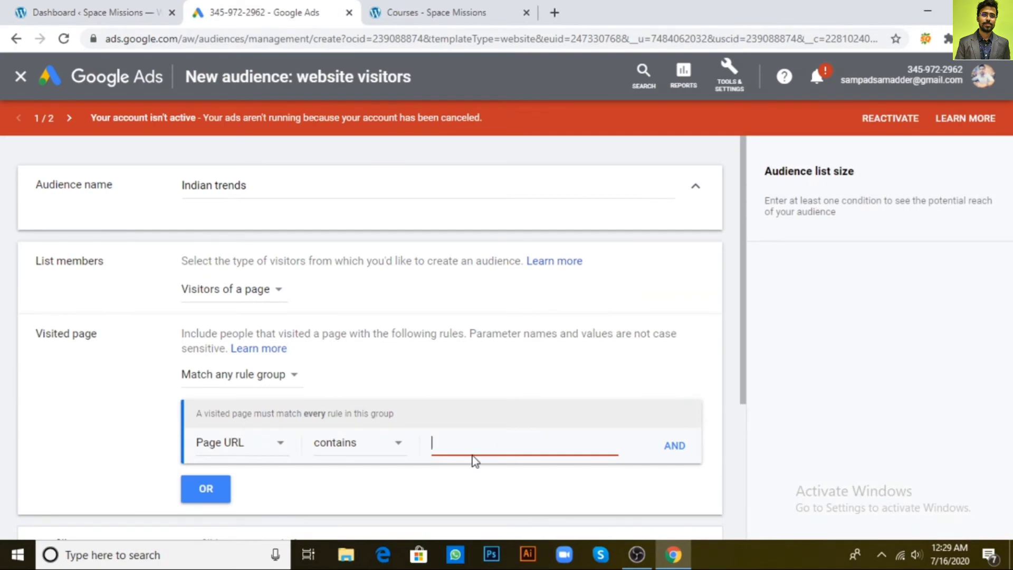
pyautogui.click(487, 445)
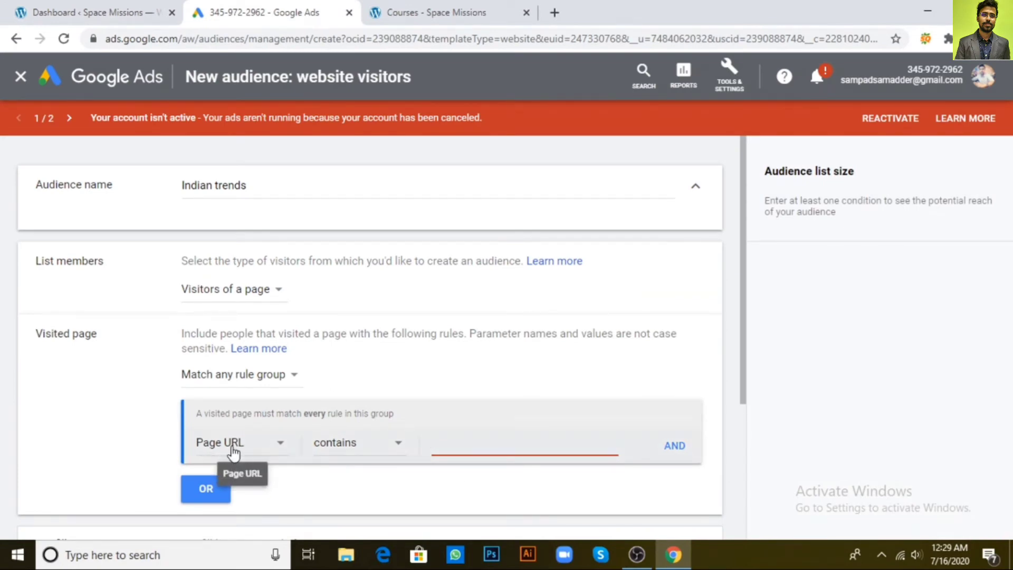
pyautogui.click(400, 461)
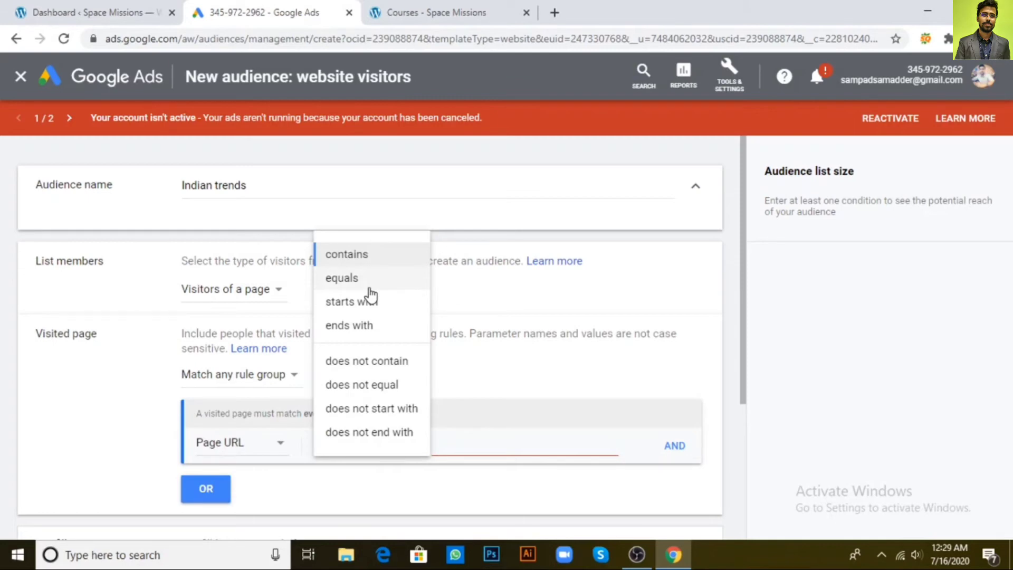
pyautogui.click(494, 434)
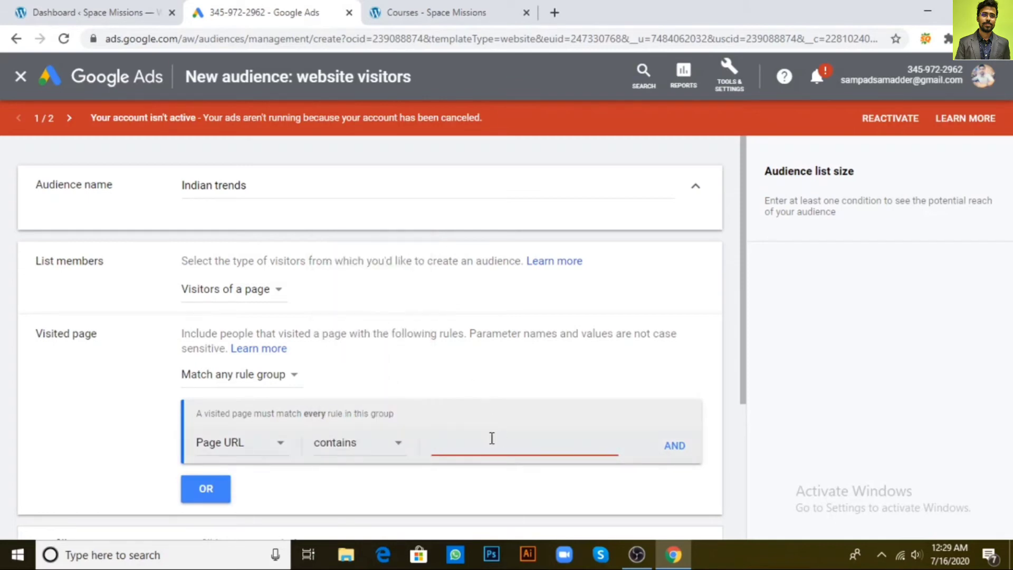
pyautogui.hotkey('ctrl', 'v')
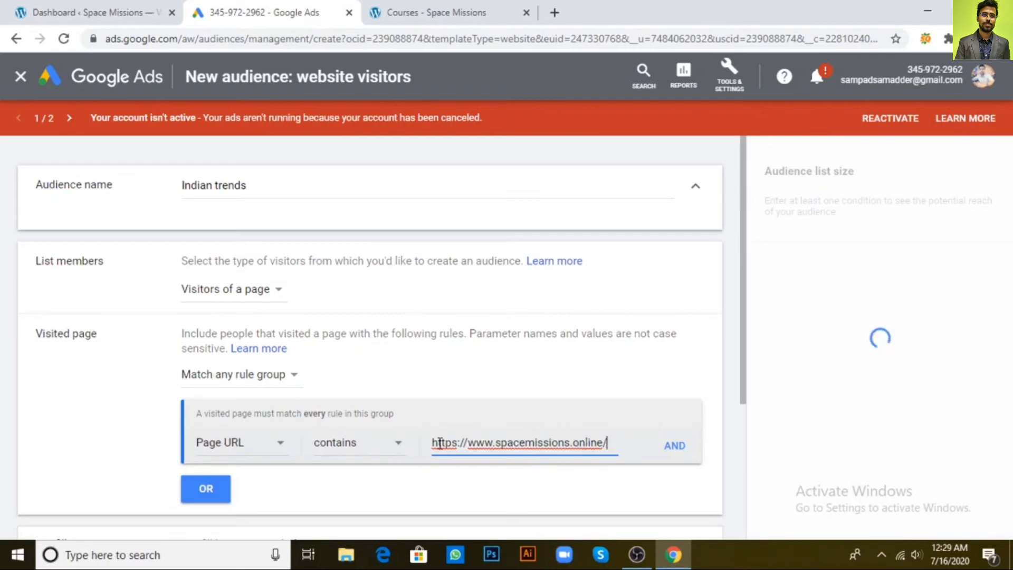
pyautogui.click(405, 452)
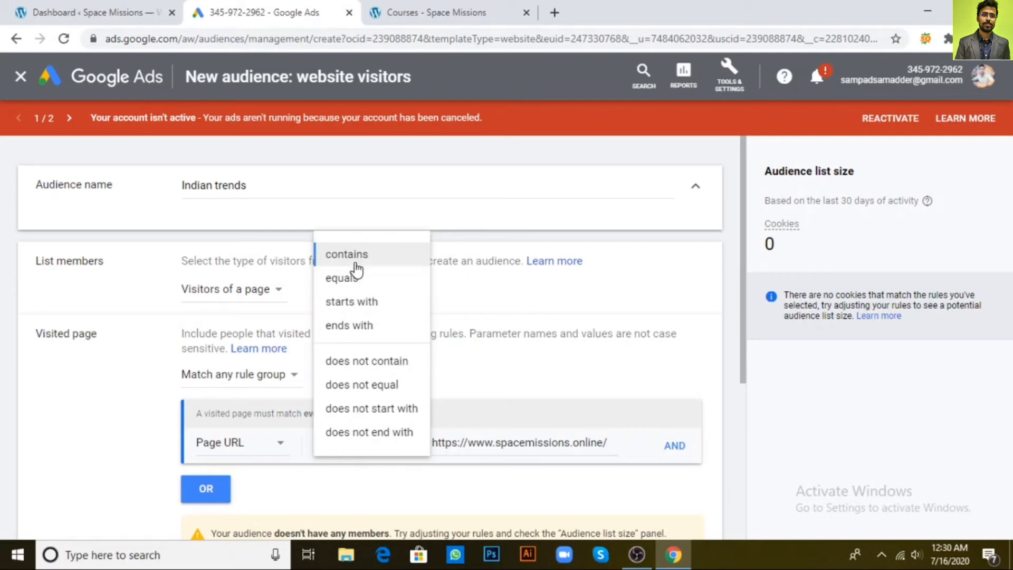
pyautogui.click(368, 301)
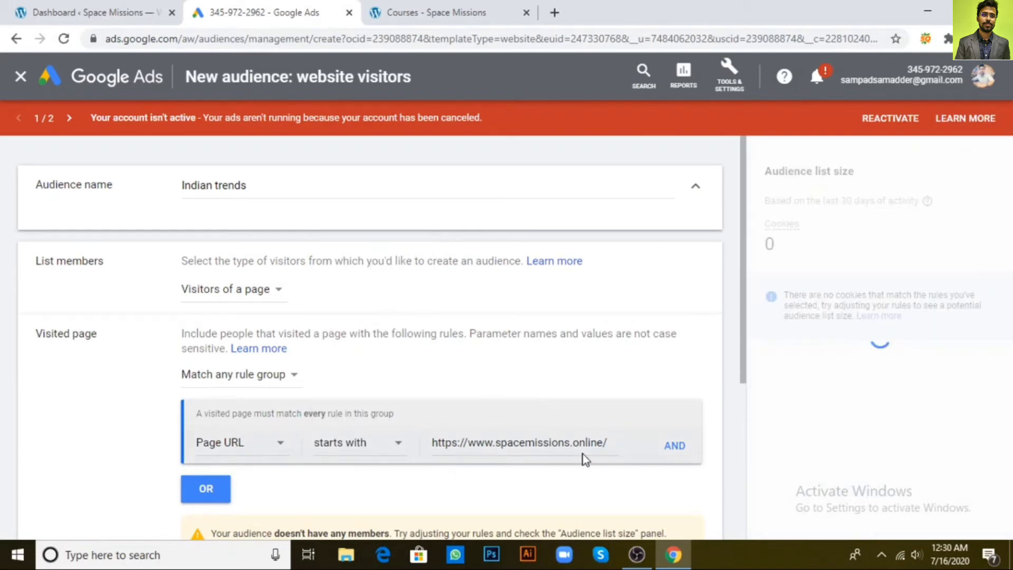
pyautogui.click(675, 446)
pyautogui.scroll(-3, 590, 457)
pyautogui.click(454, 334)
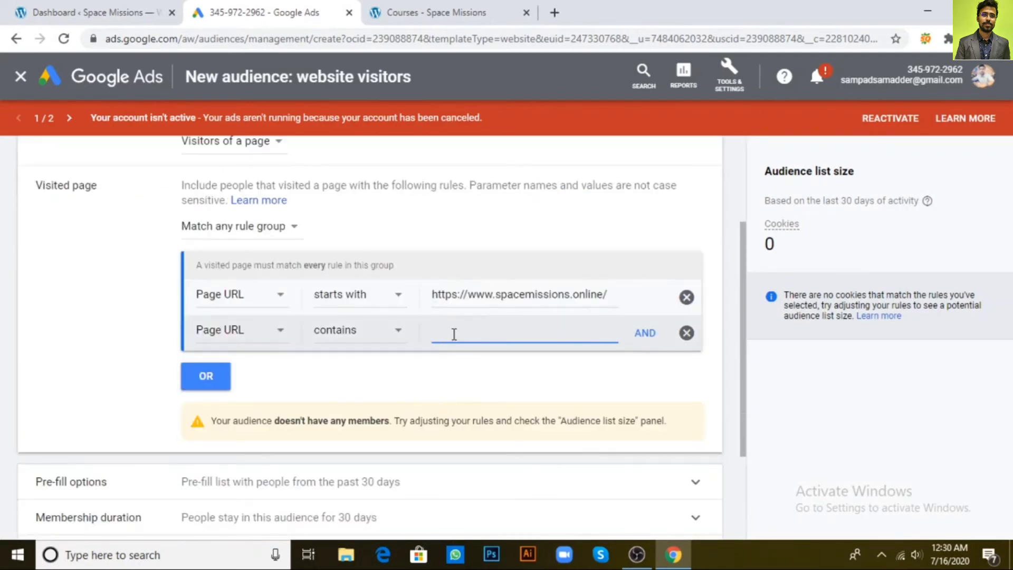
pyautogui.click(687, 333)
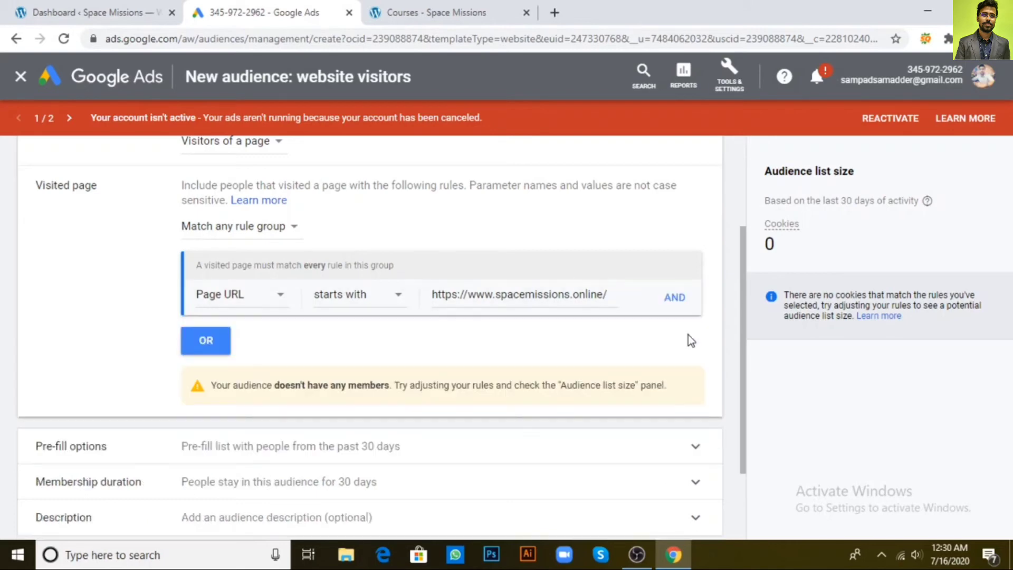
# - Set the audience's pre-fill option to Start with an empty list
pyautogui.scroll(-2, 264, 376)
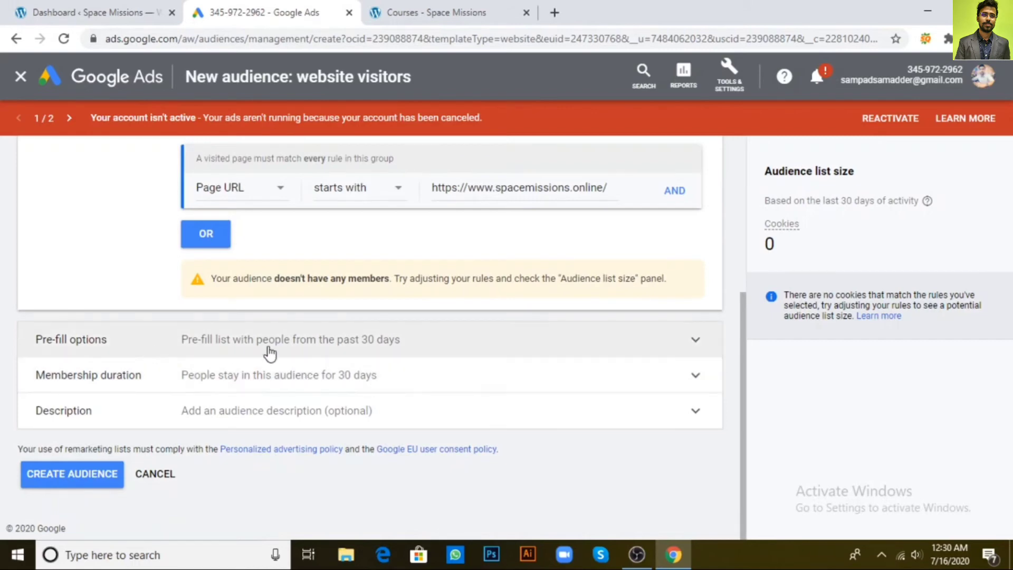
pyautogui.click(389, 352)
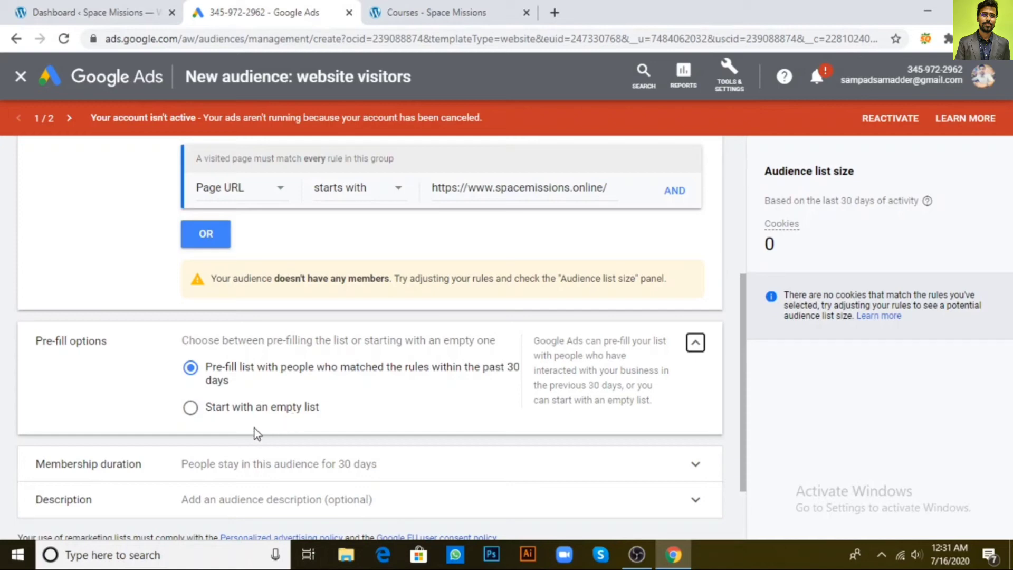
pyautogui.click(191, 407)
# - Open the membership duration setting and check the maximum number of days allowed
pyautogui.scroll(-2, 224, 421)
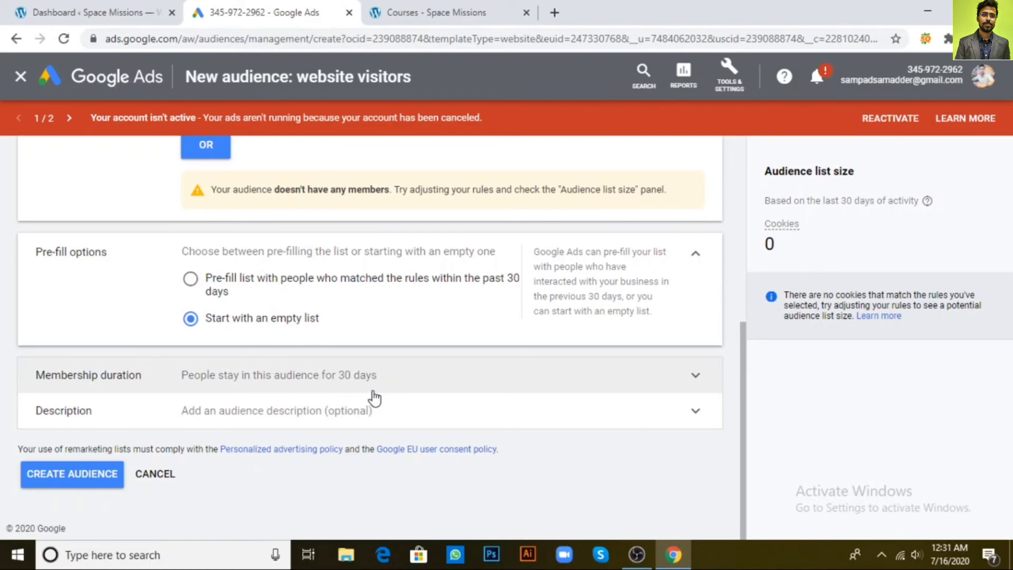
pyautogui.click(422, 387)
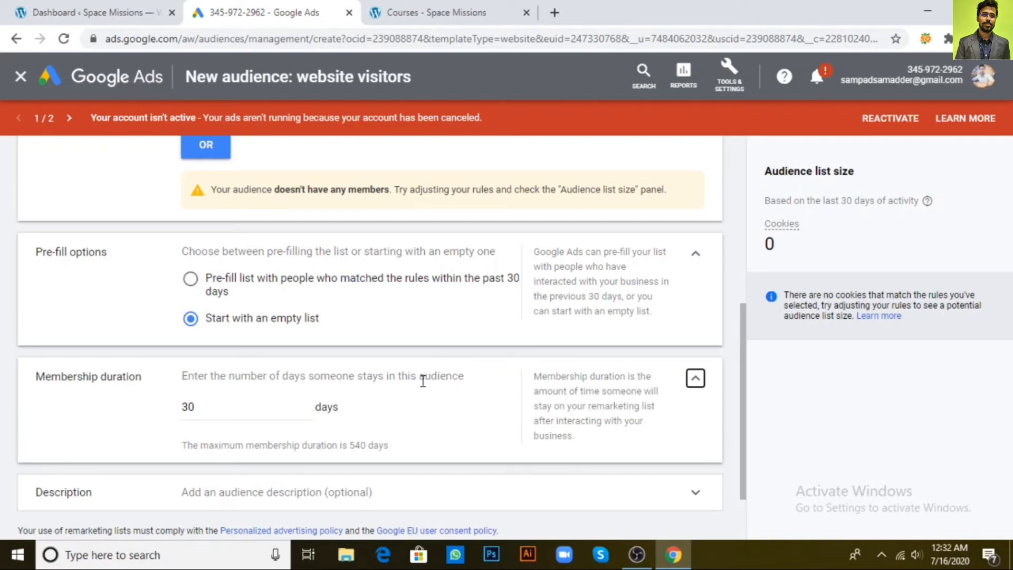
pyautogui.moveTo(181, 449); pyautogui.dragTo(302, 448)
pyautogui.click(361, 454)
pyautogui.moveTo(387, 450); pyautogui.dragTo(248, 465)
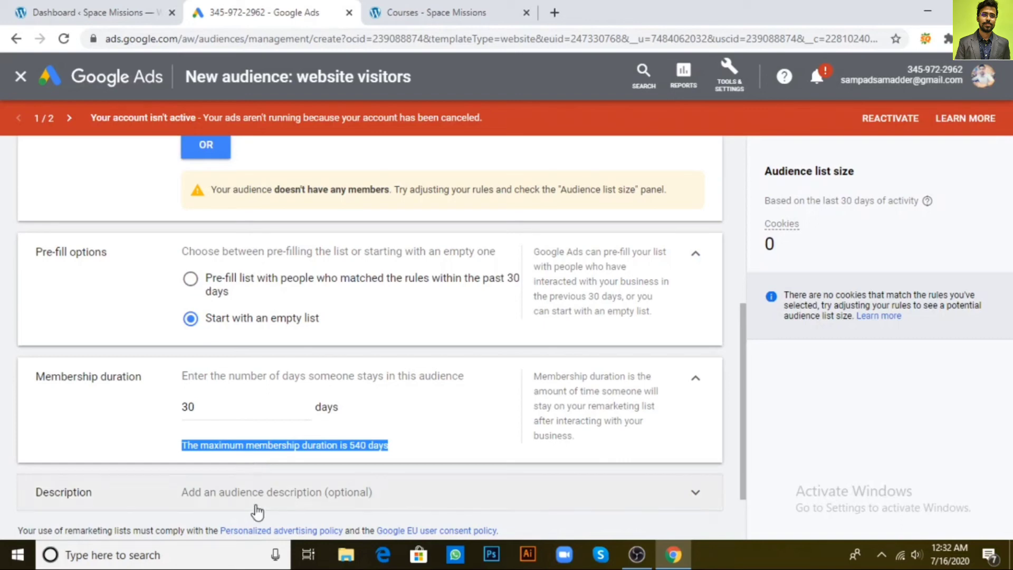
pyautogui.click(401, 456)
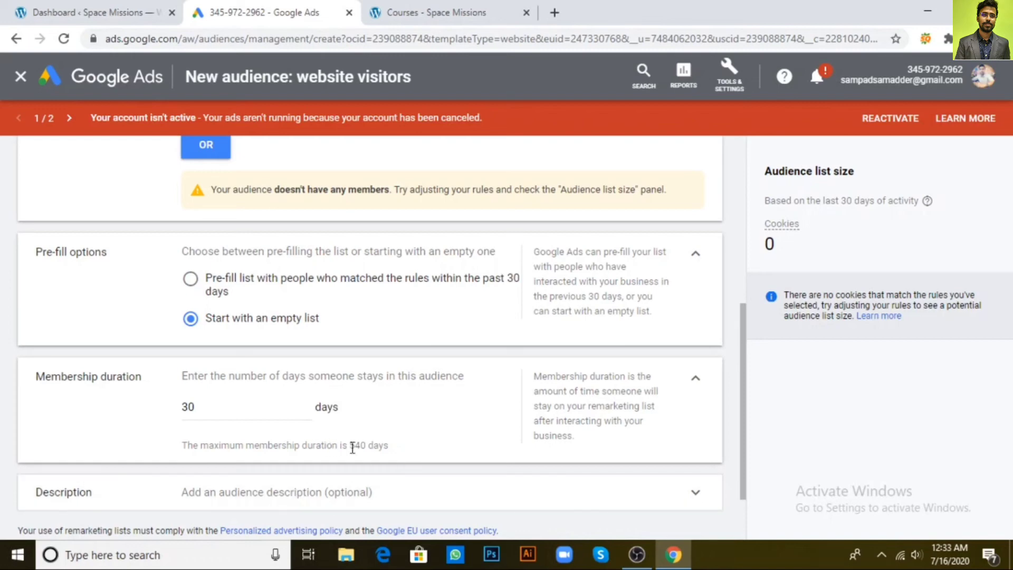
# - Keep the membership duration at 30 days and create the Indian trends audience
pyautogui.scroll(-2, 410, 452)
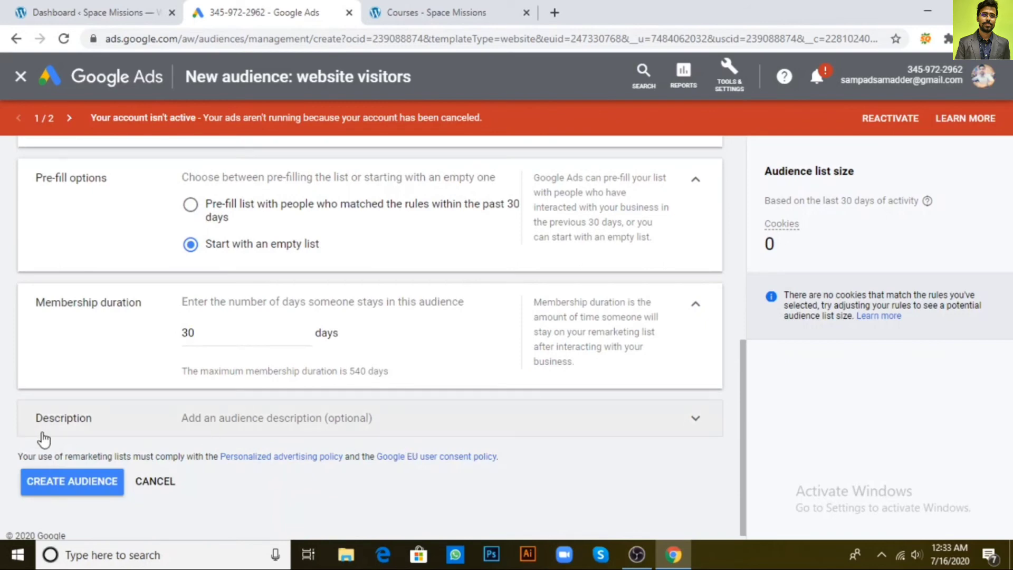
pyautogui.click(211, 333)
pyautogui.click(74, 481)
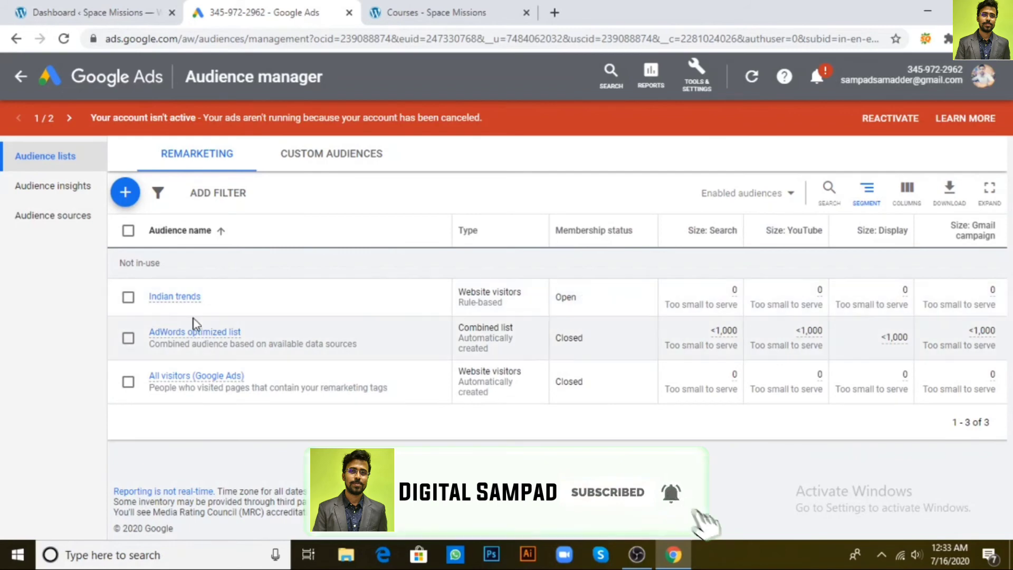
pyautogui.moveTo(164, 305)
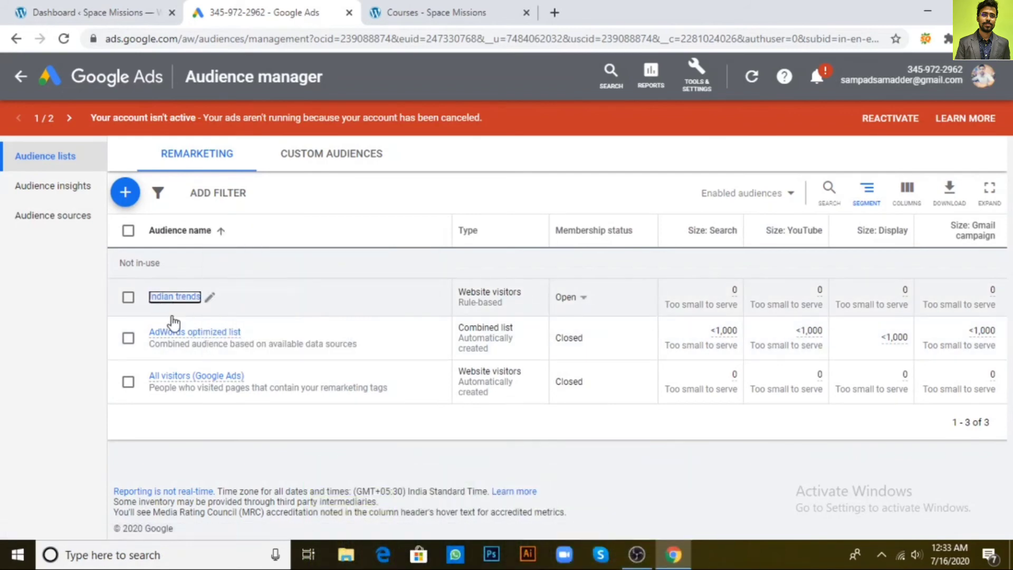
# - Start a new campaign with the Sales goal and the Search campaign type
pyautogui.click(114, 79)
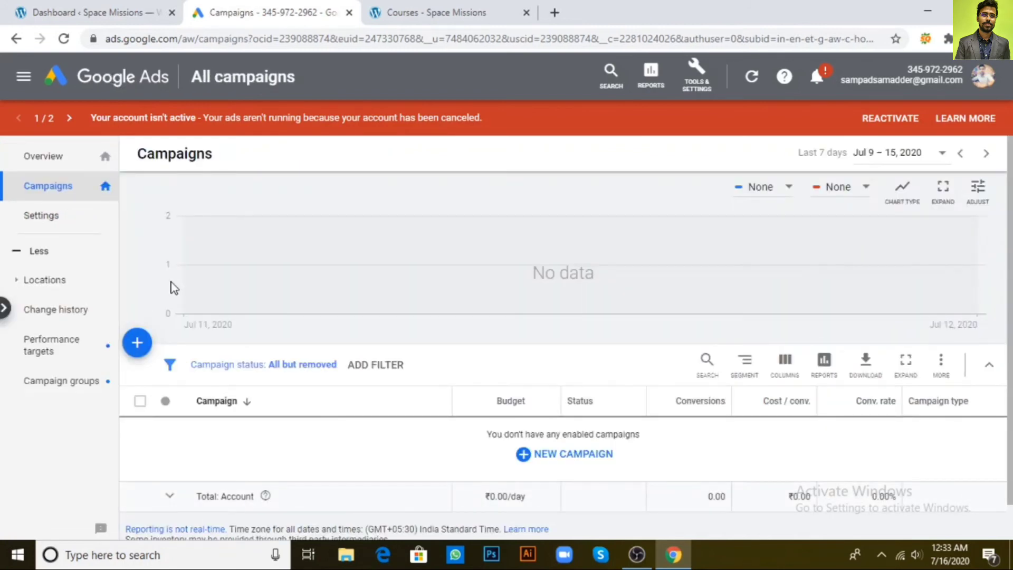
pyautogui.click(135, 348)
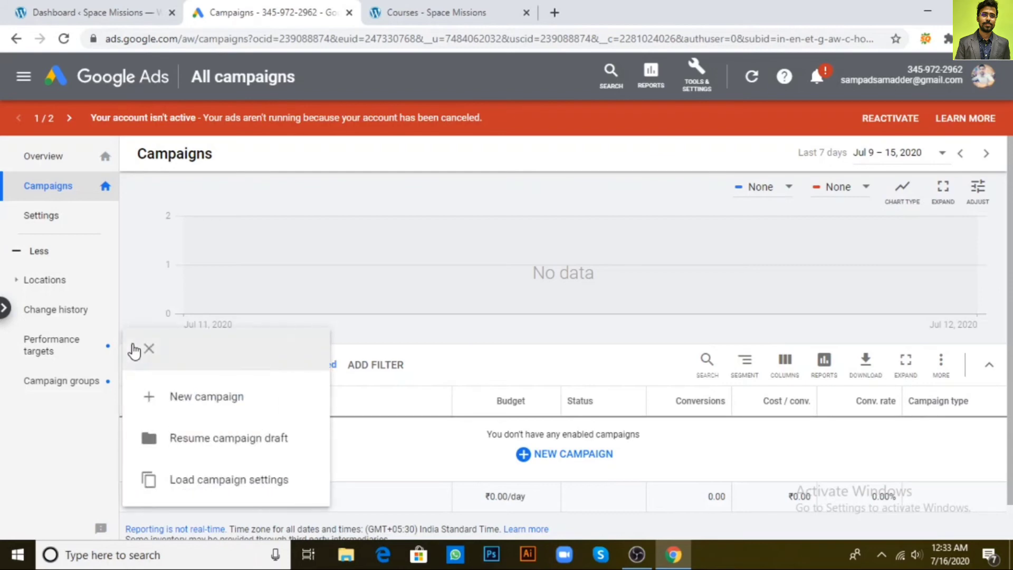
pyautogui.click(210, 397)
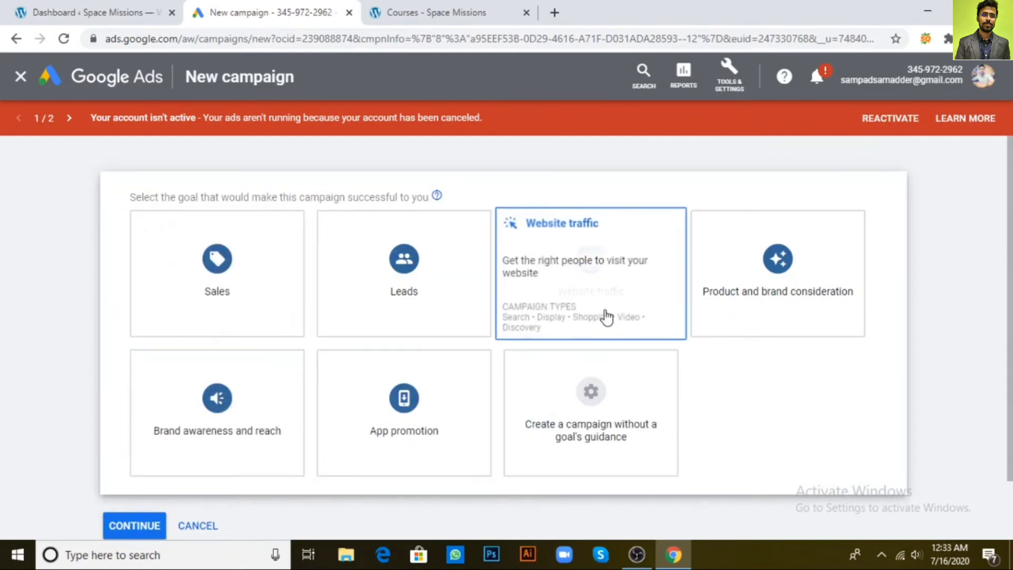
pyautogui.click(234, 277)
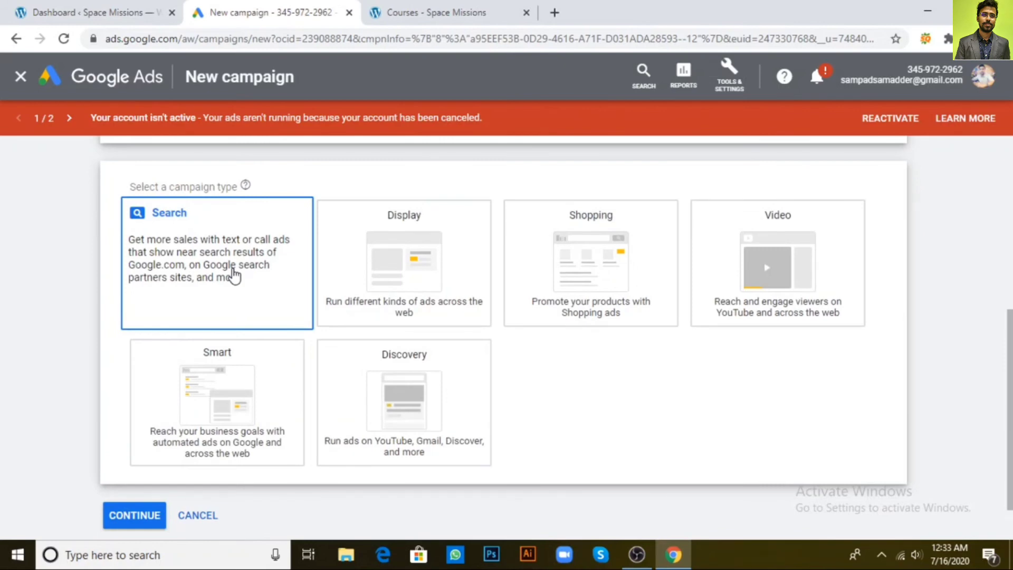
pyautogui.click(234, 277)
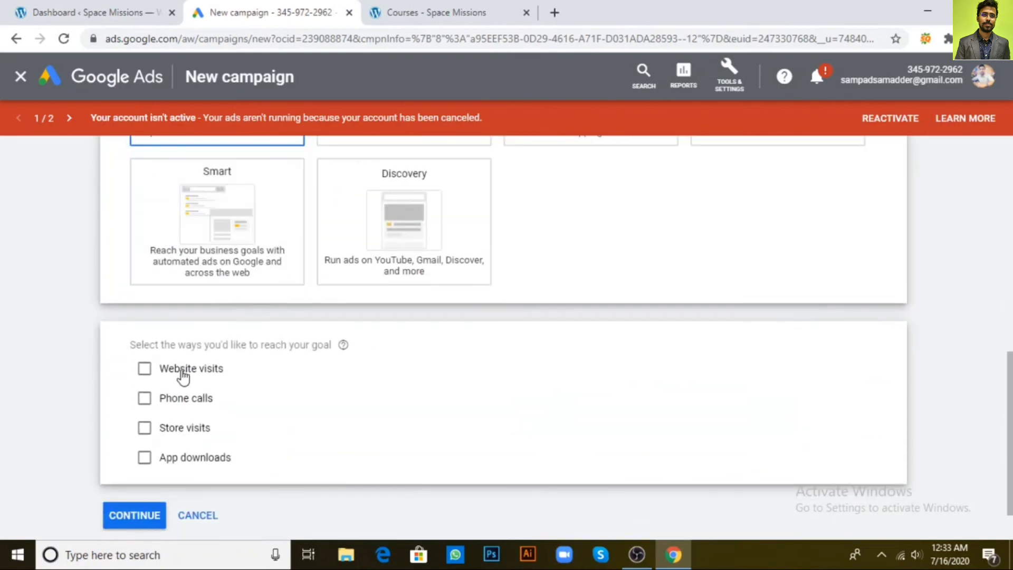
pyautogui.click(182, 369)
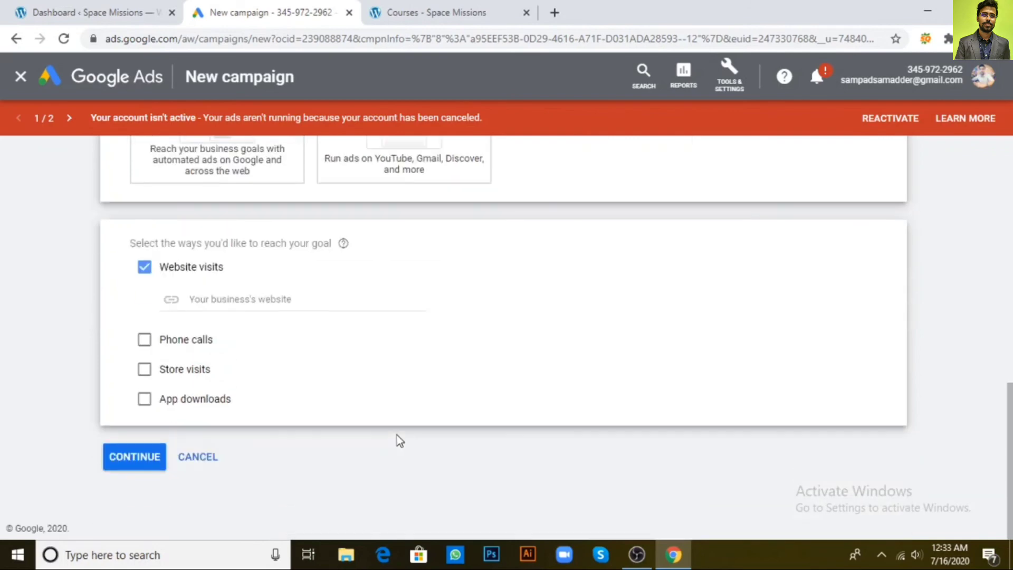
pyautogui.click(235, 300)
pyautogui.click(419, 21)
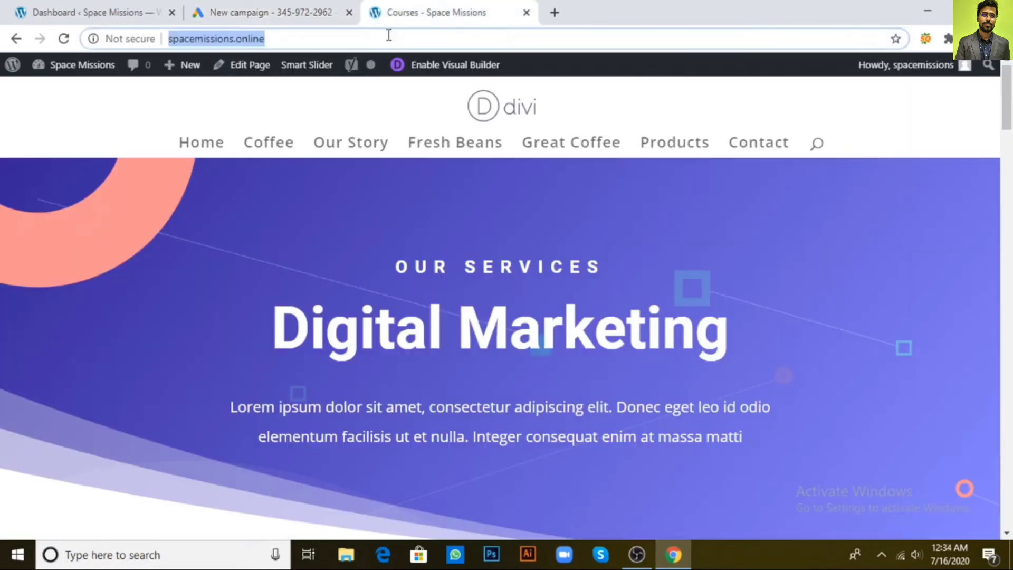
pyautogui.click(264, 8)
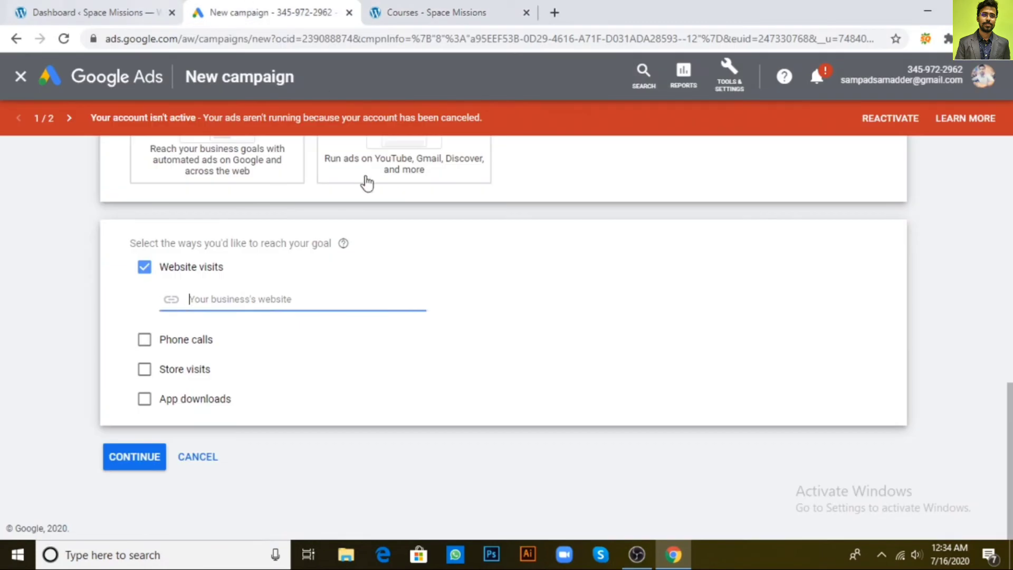
pyautogui.write('https://www.spacemissions.online/')
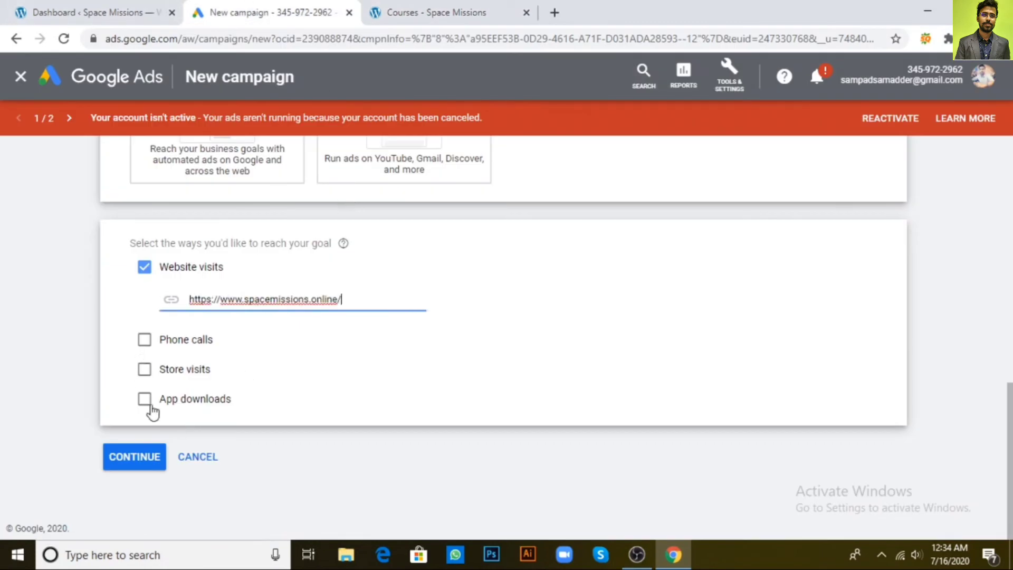
pyautogui.click(145, 458)
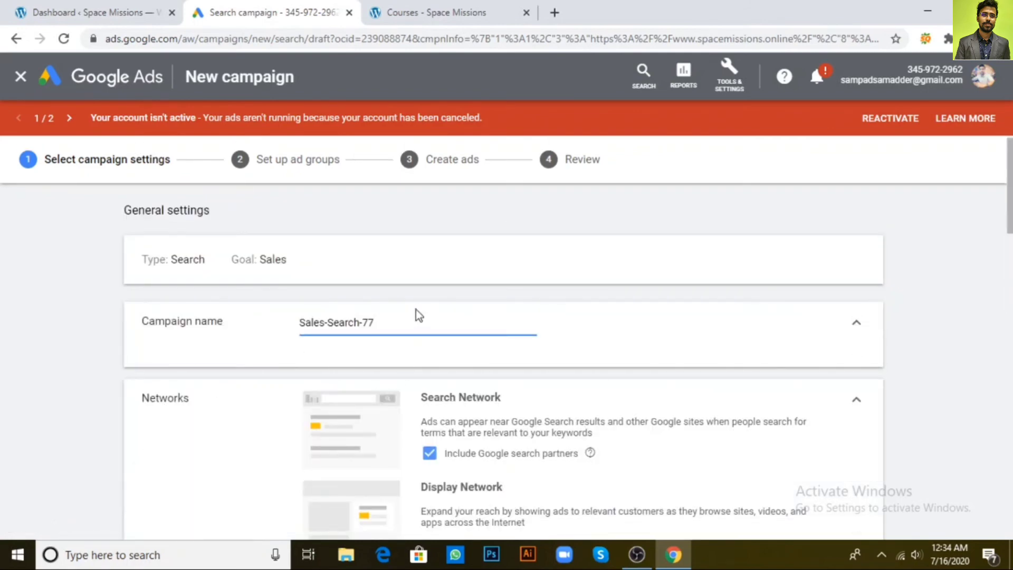
# - Add the Indian trends website visitors list to the campaign's audiences from the remarketing and similar audiences category
pyautogui.scroll(-3, 417, 311)
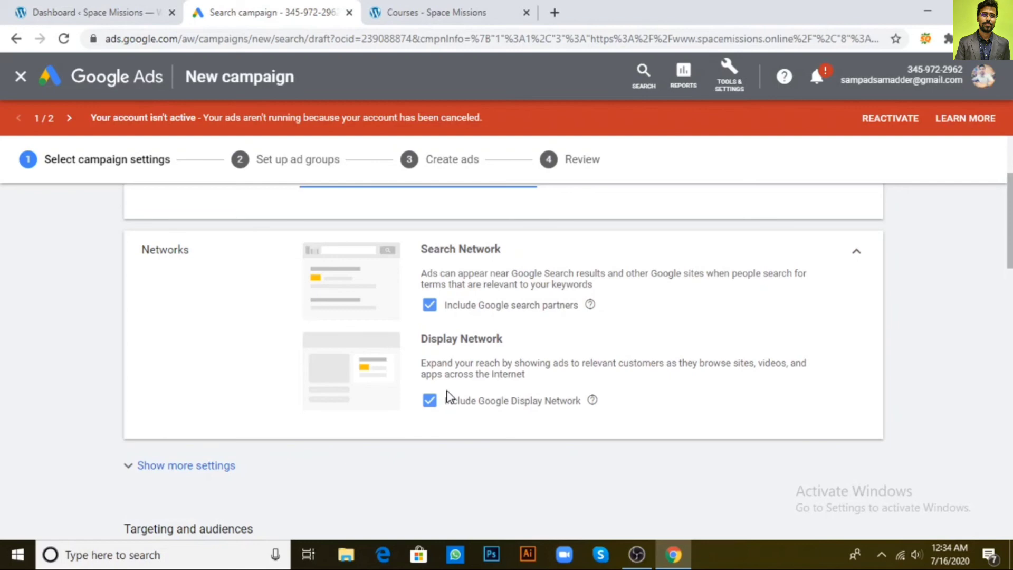
pyautogui.scroll(-4, 417, 417)
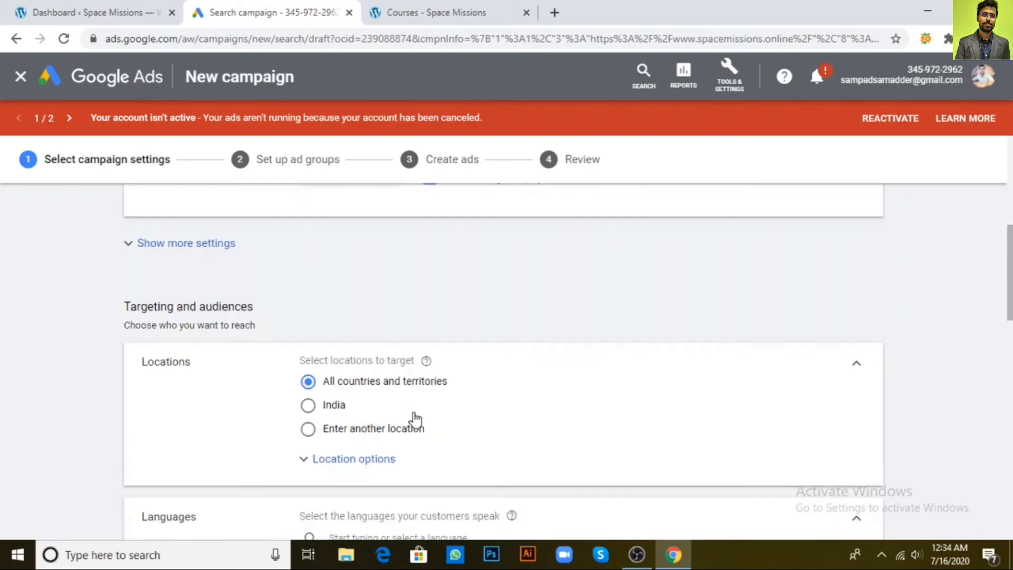
pyautogui.scroll(-4, 415, 420)
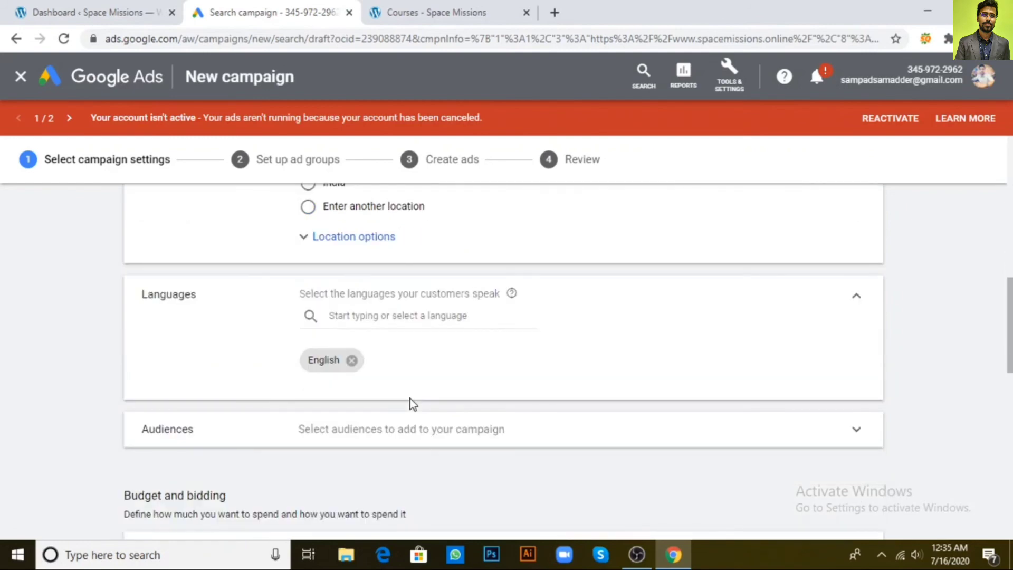
pyautogui.scroll(-1, 412, 405)
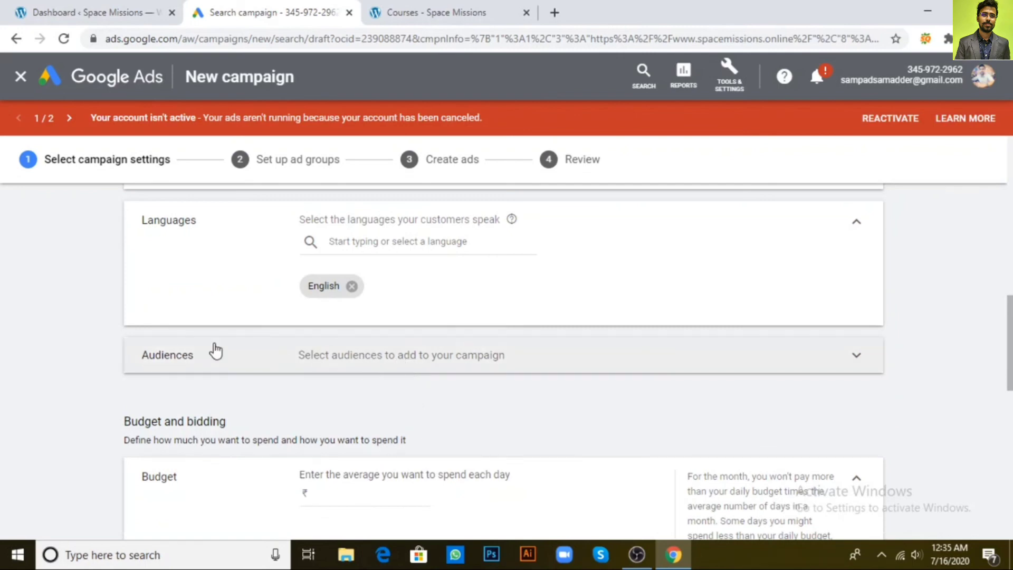
pyautogui.click(427, 353)
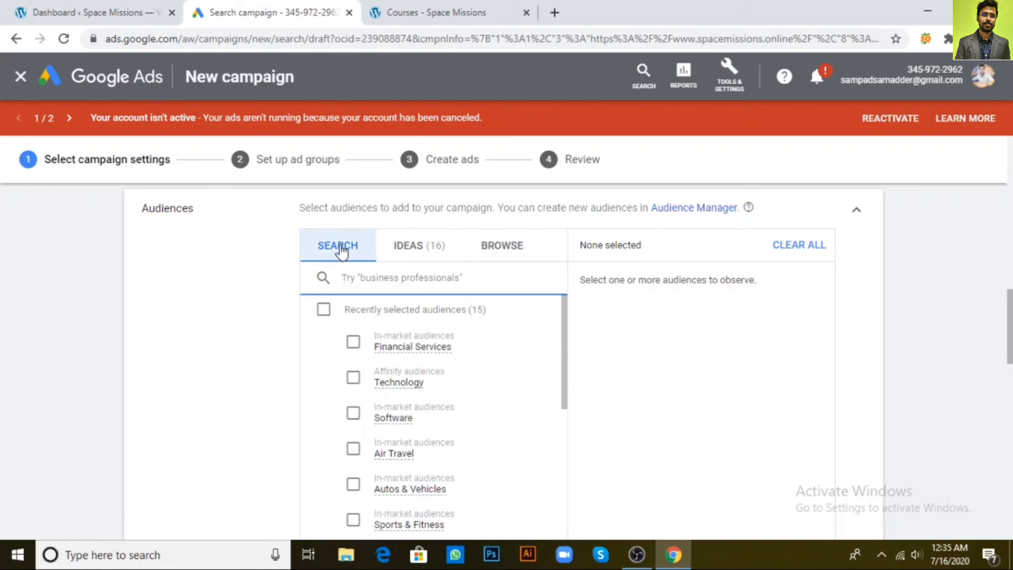
pyautogui.click(499, 251)
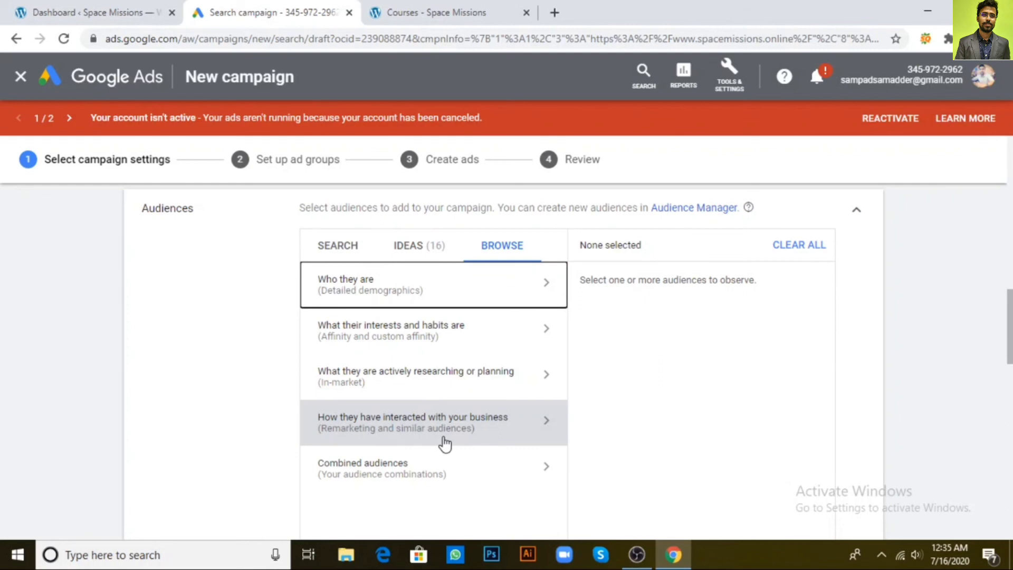
pyautogui.click(529, 433)
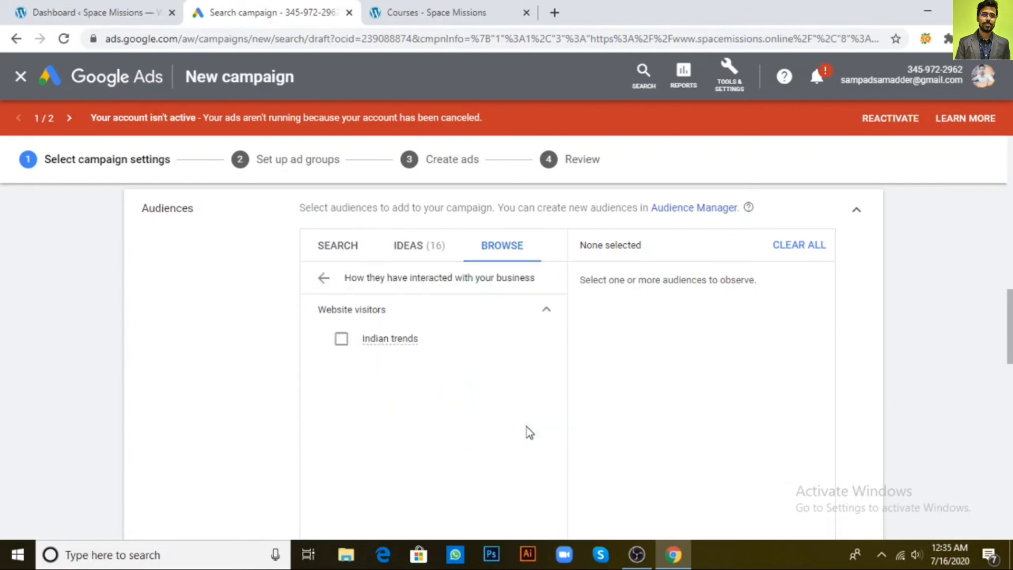
pyautogui.click(341, 340)
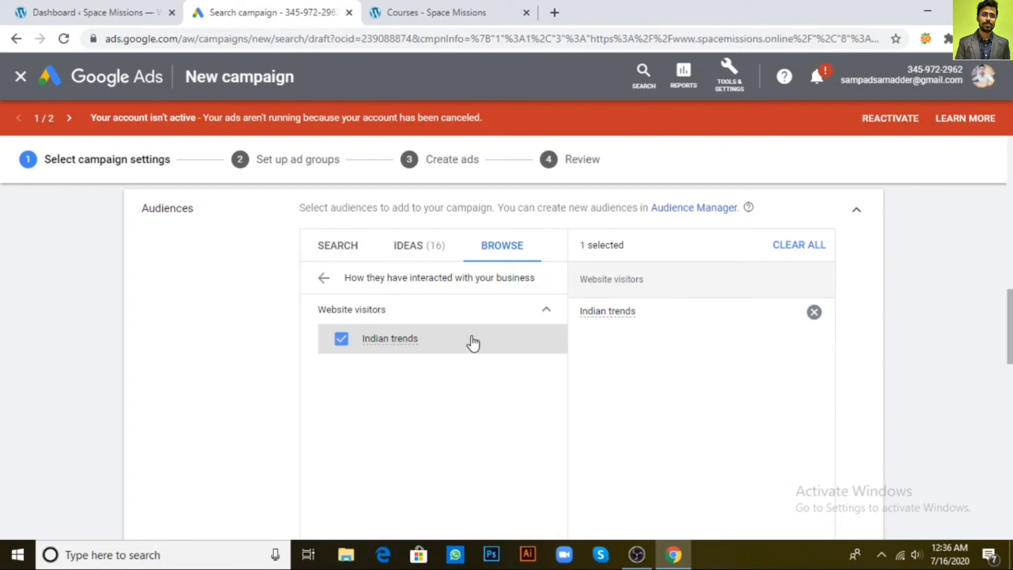
# - Examine the campaign's audience targeting setting and its Targeting and Observation options
pyautogui.scroll(-8, 473, 343)
pyautogui.scroll(1, 472, 343)
pyautogui.scroll(1, 473, 343)
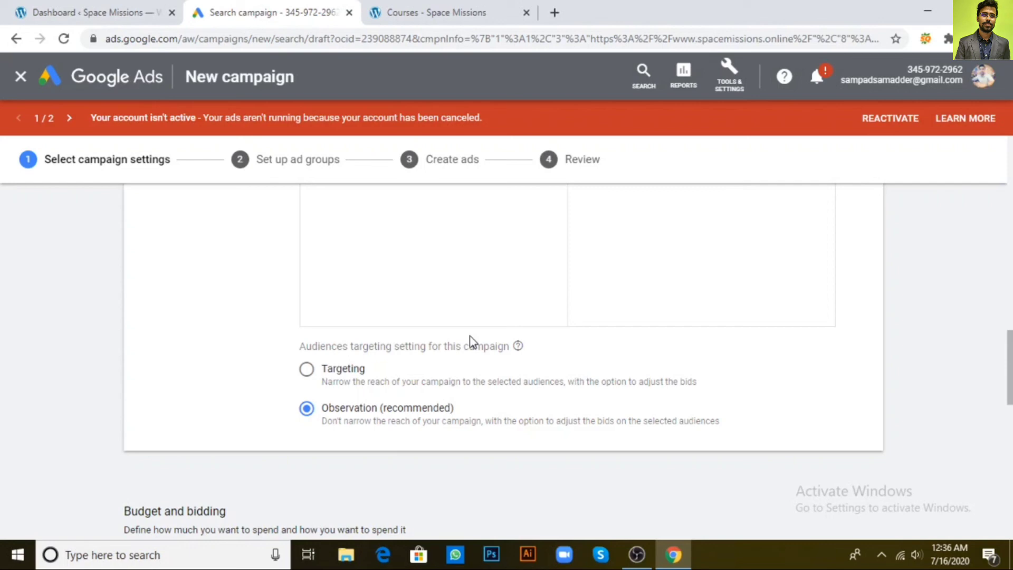
pyautogui.scroll(-4, 471, 342)
pyautogui.scroll(4, 471, 342)
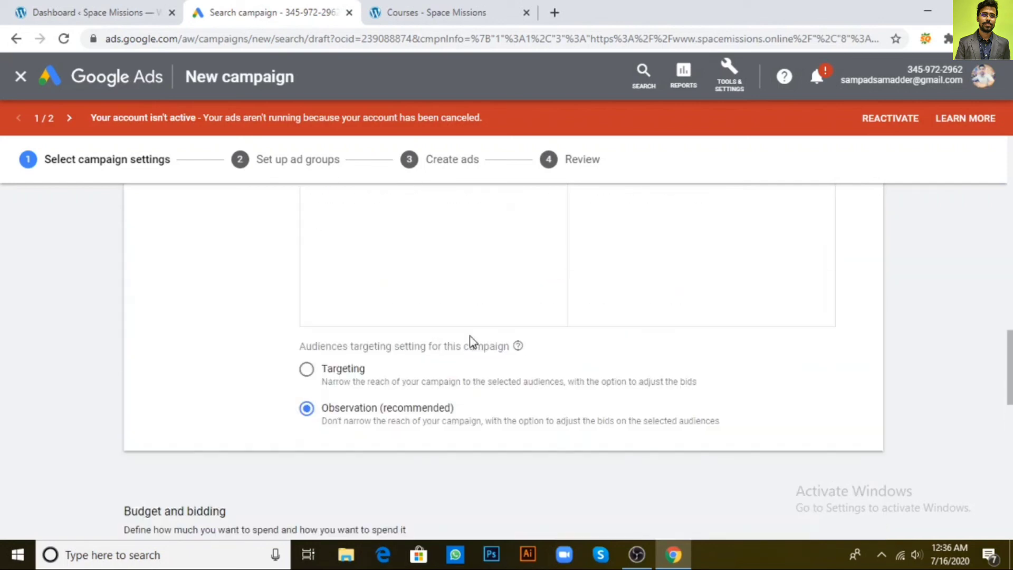